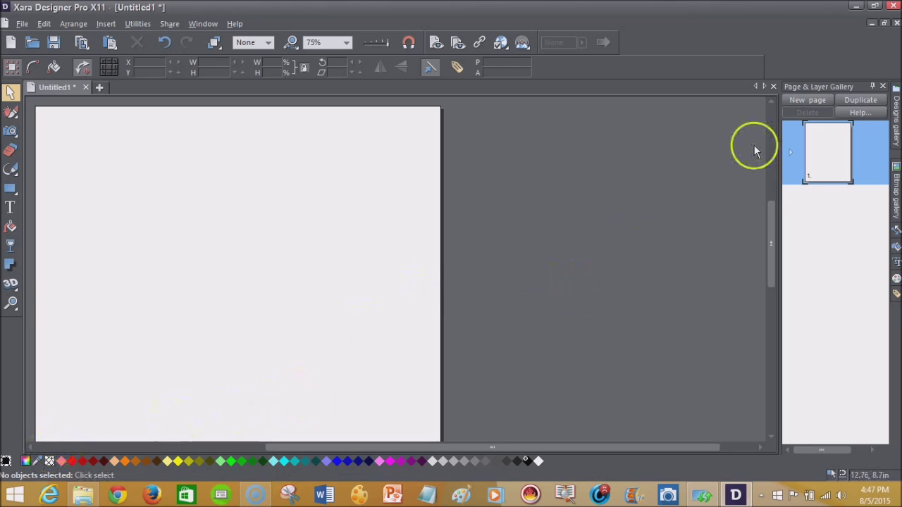
# Open the Designs gallery, which lists Website Themes, Print Themes and Clipart folders.
pyautogui.click(896, 111)
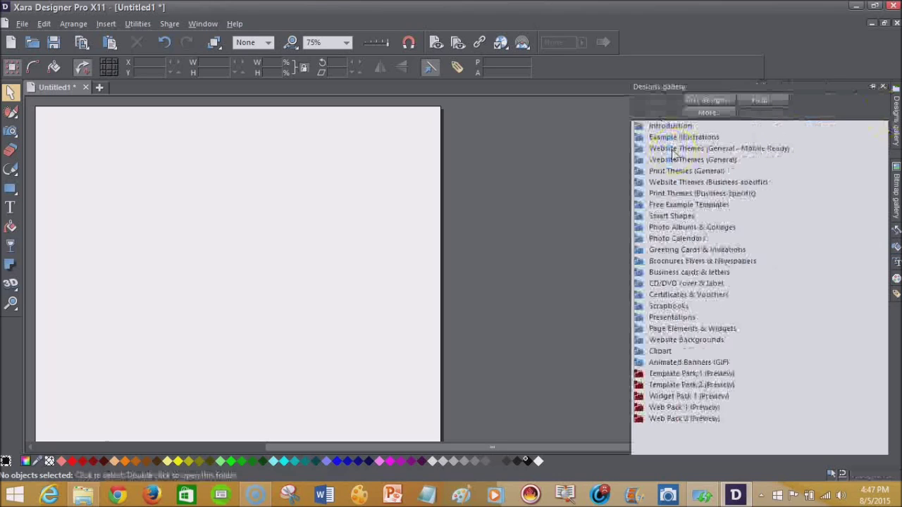
# Expand Example Illustrations, show Example Xara drawings 1 and open the bearded-man portrait.
pyautogui.moveTo(641, 135)
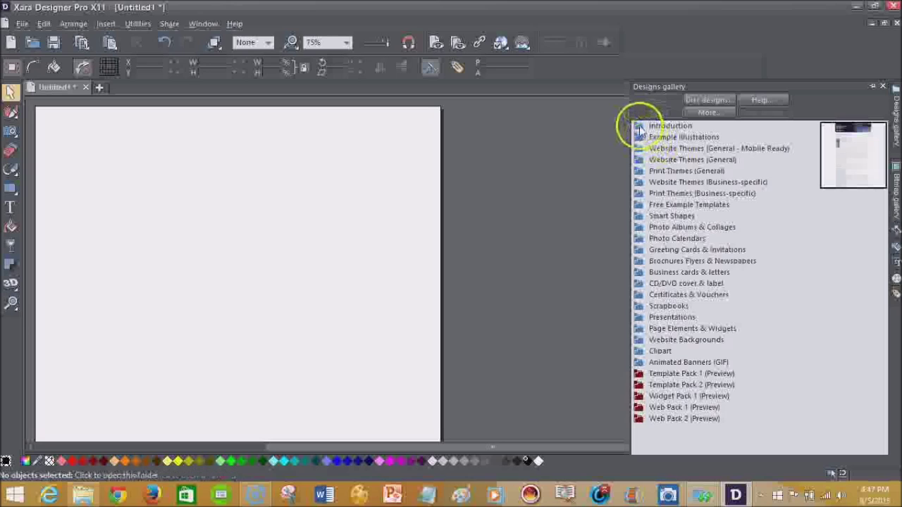
pyautogui.click(639, 128)
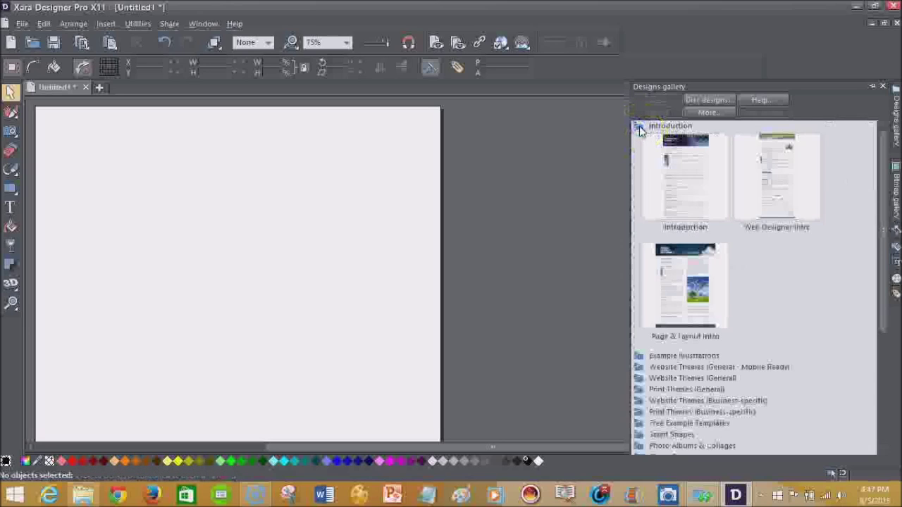
pyautogui.click(639, 129)
pyautogui.click(640, 138)
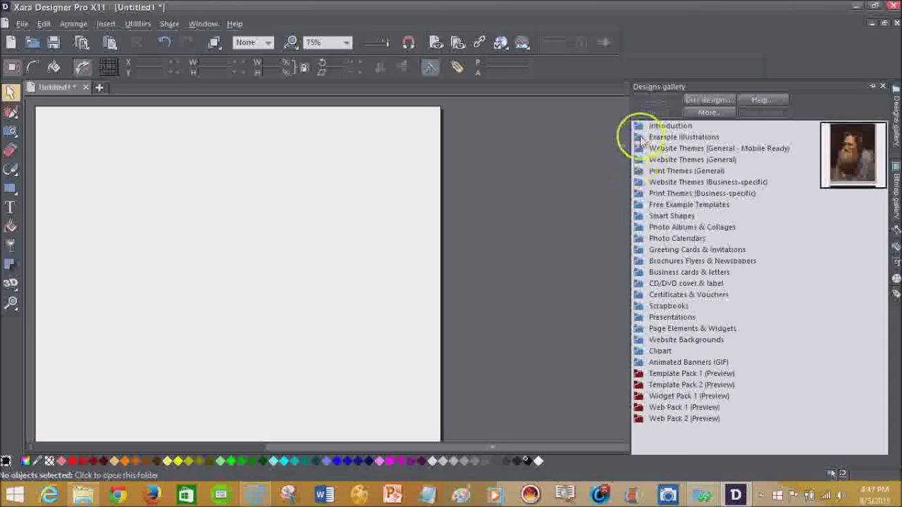
pyautogui.click(664, 148)
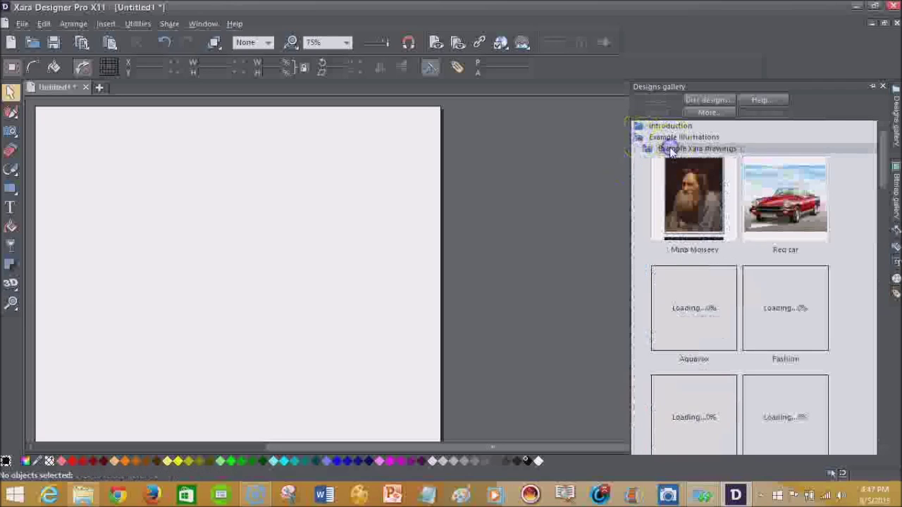
pyautogui.doubleClick(688, 210)
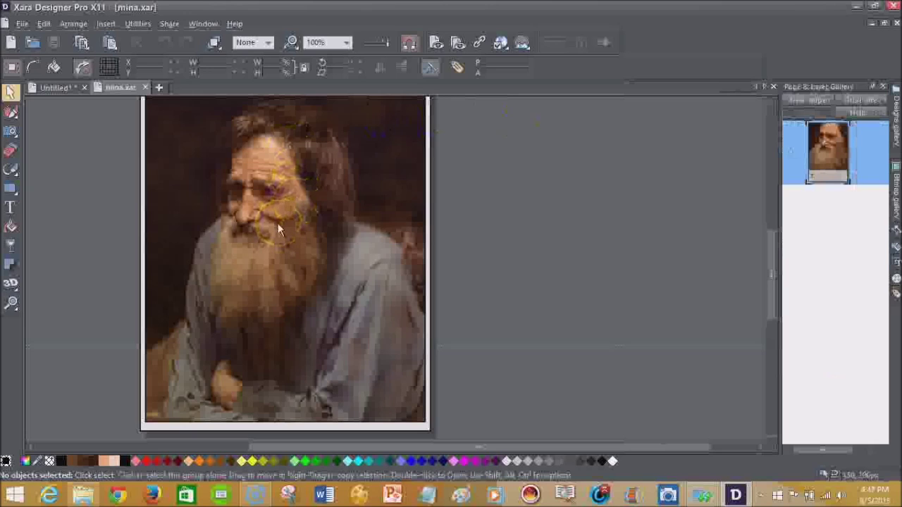
# Select the grouped bearded-man portrait in mina.xar.
pyautogui.click(265, 165)
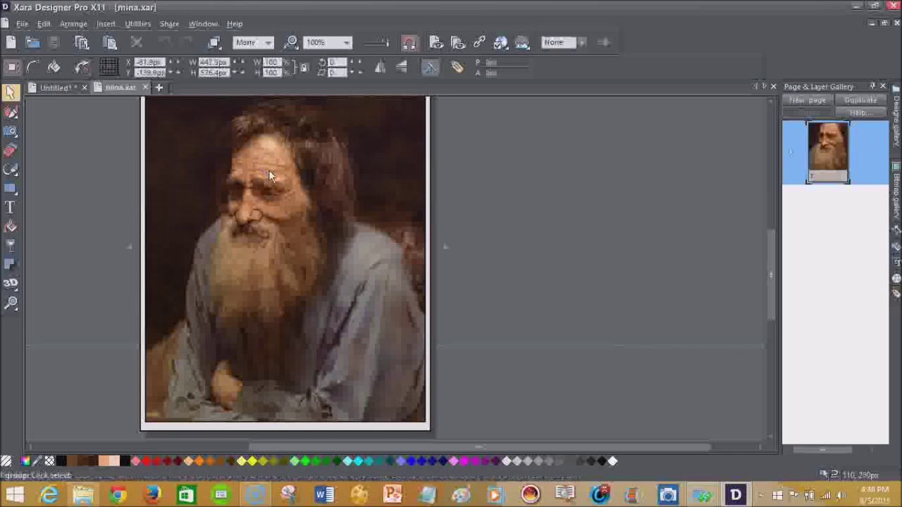
pyautogui.doubleClick(271, 174)
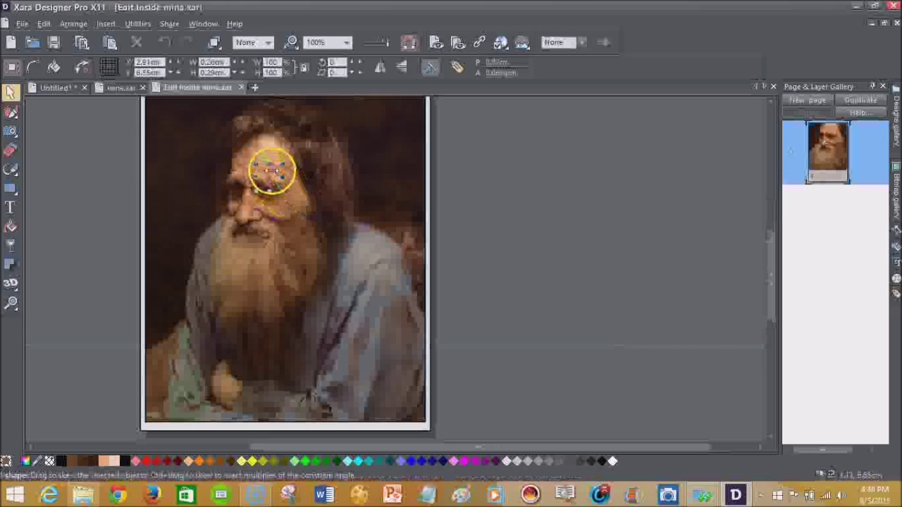
pyautogui.moveTo(245, 156); pyautogui.dragTo(282, 186)
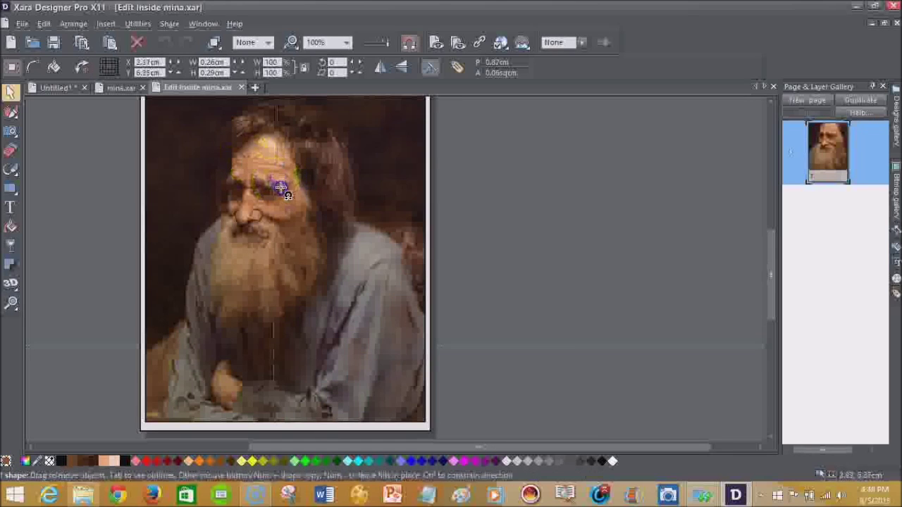
pyautogui.click(263, 163)
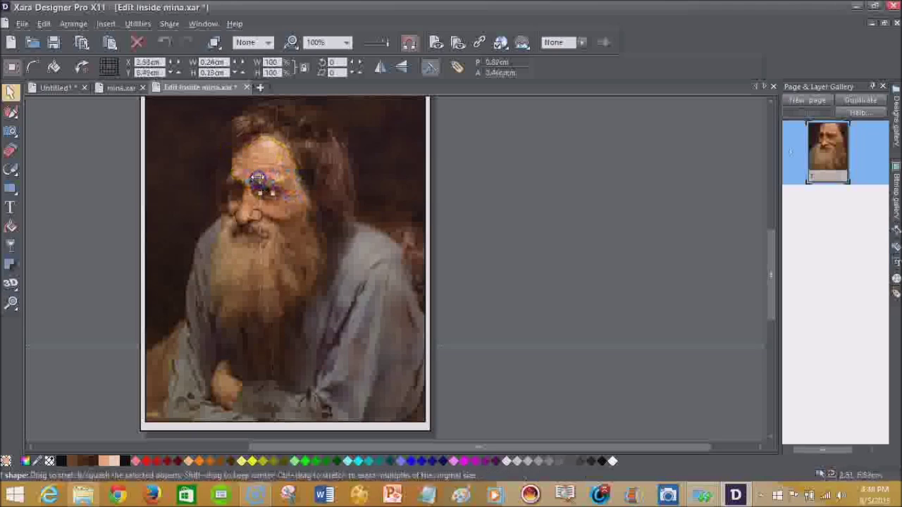
pyautogui.moveTo(257, 154); pyautogui.dragTo(292, 160)
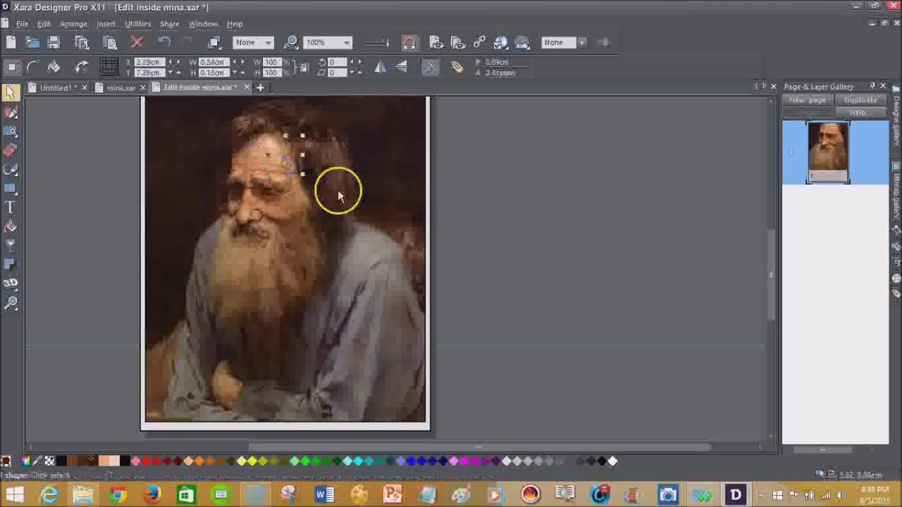
pyautogui.click(429, 361)
pyautogui.moveTo(437, 358); pyautogui.dragTo(491, 312)
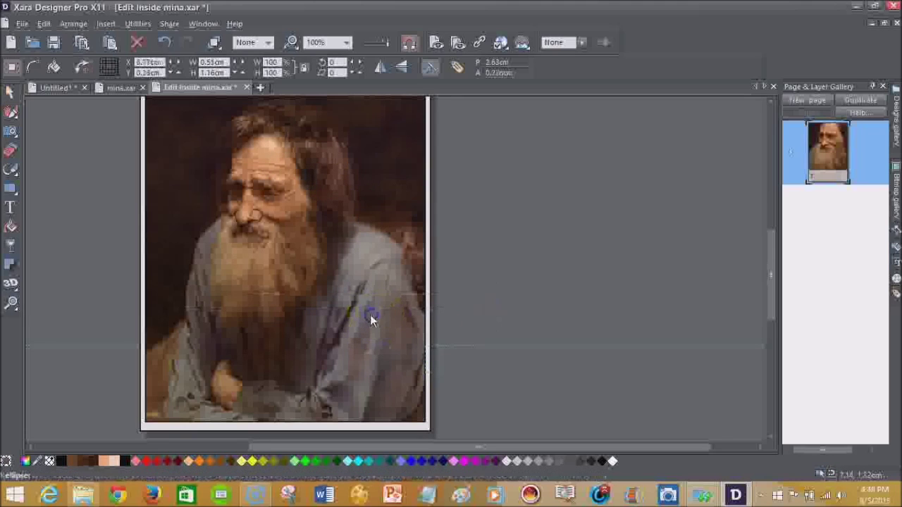
pyautogui.hotkey('shift', 'F4')
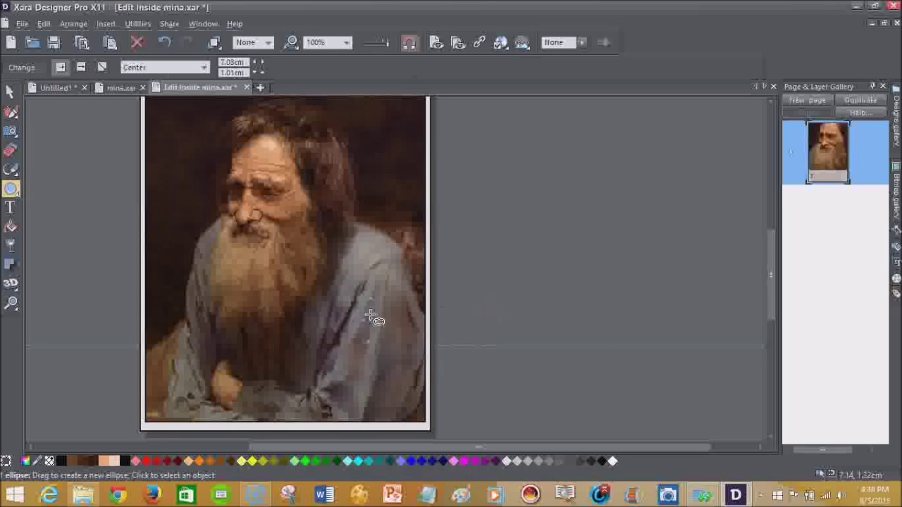
pyautogui.click(370, 317)
pyautogui.click(262, 177)
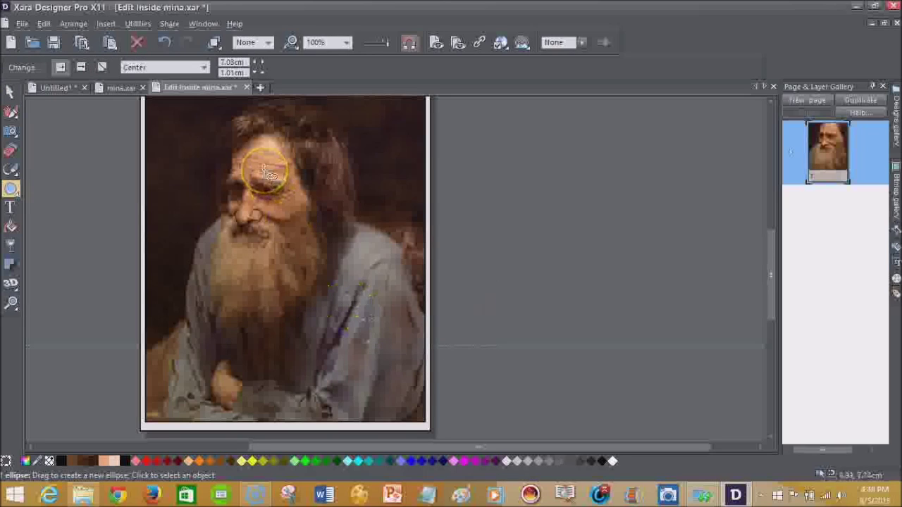
pyautogui.click(246, 89)
pyautogui.click(467, 256)
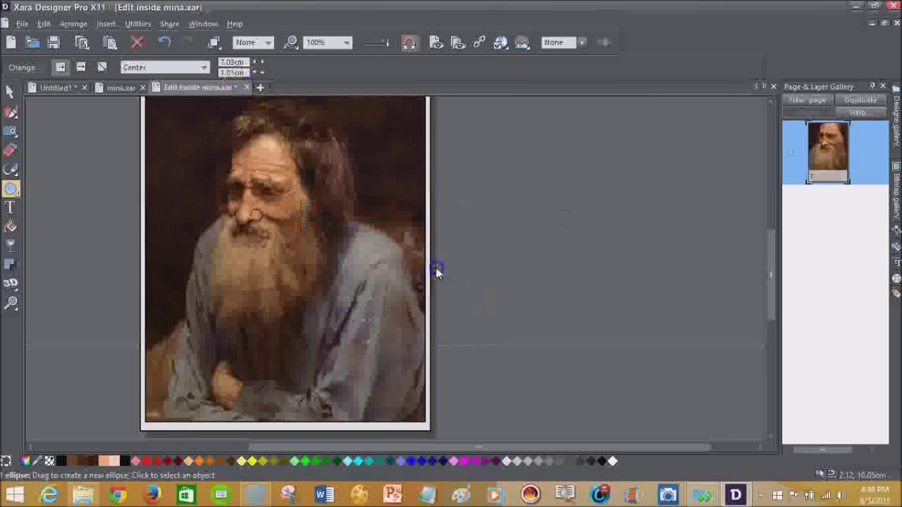
# Reopen the Designs gallery, collapse Example Illustrations and expand Website Themes (General - Mobile Ready).
pyautogui.click(896, 116)
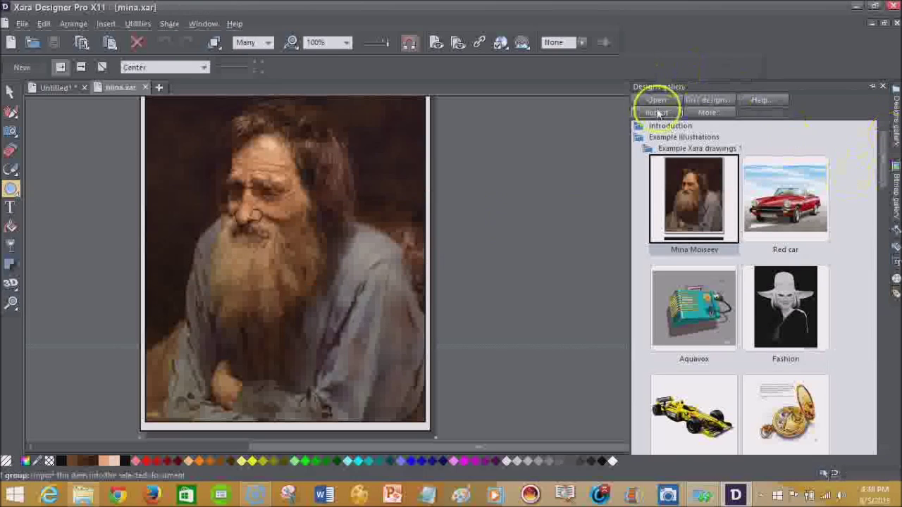
pyautogui.click(639, 145)
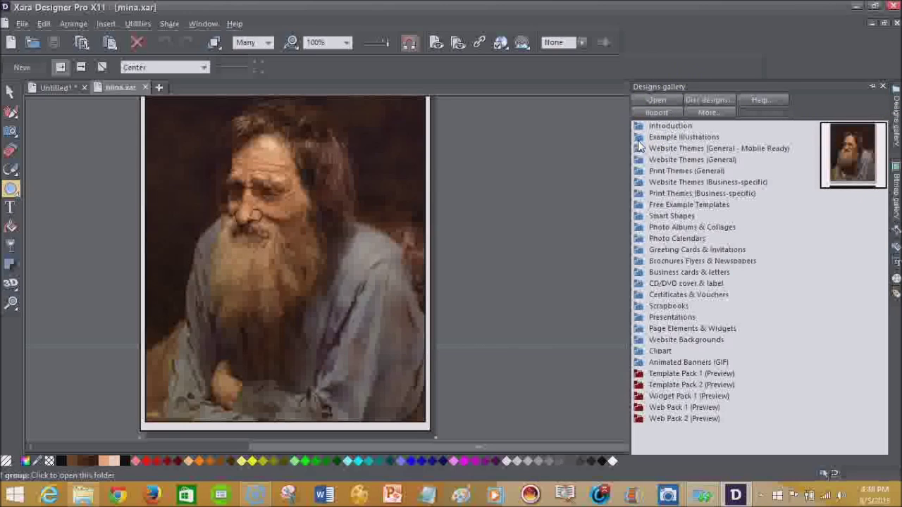
pyautogui.click(637, 149)
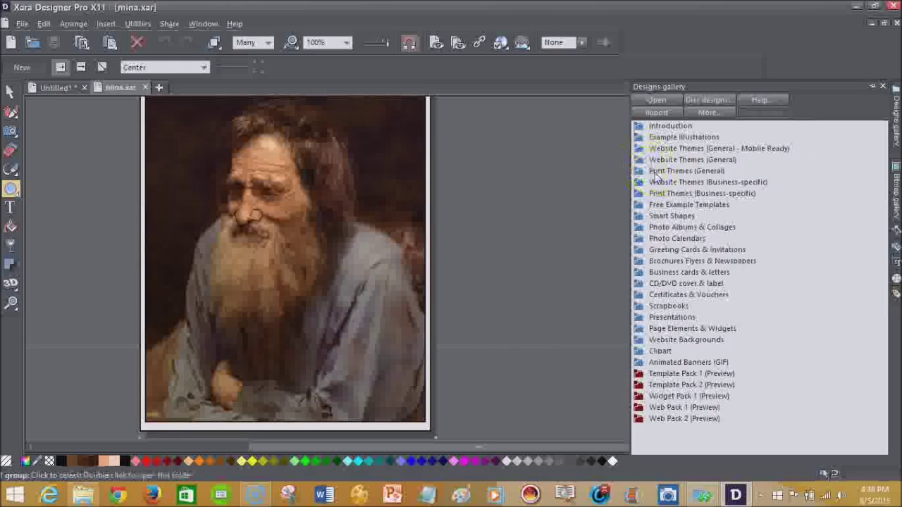
pyautogui.click(653, 217)
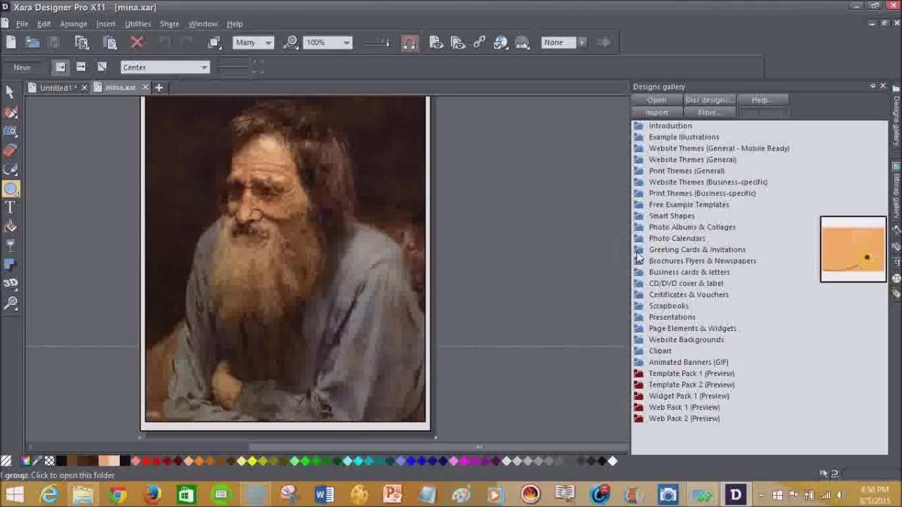
pyautogui.click(641, 148)
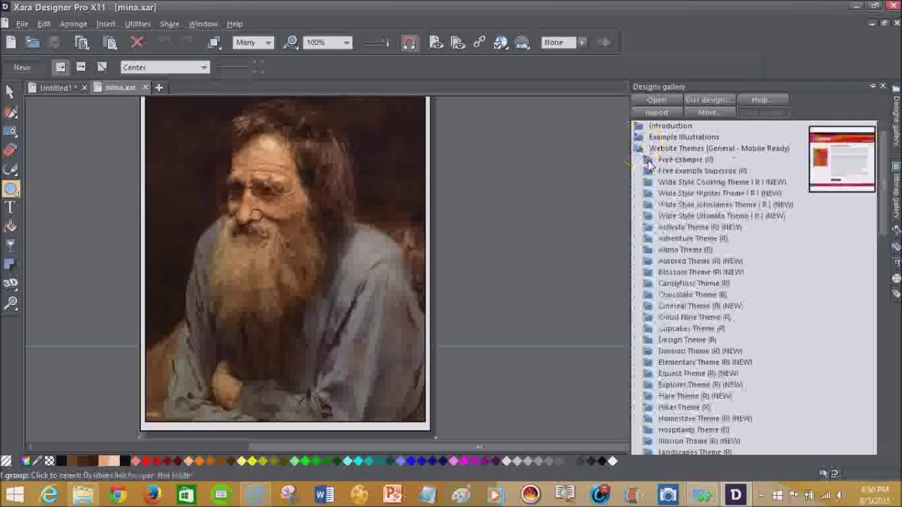
# Browse the mobile-ready themes and open the Activate Theme Website design.
pyautogui.click(651, 195)
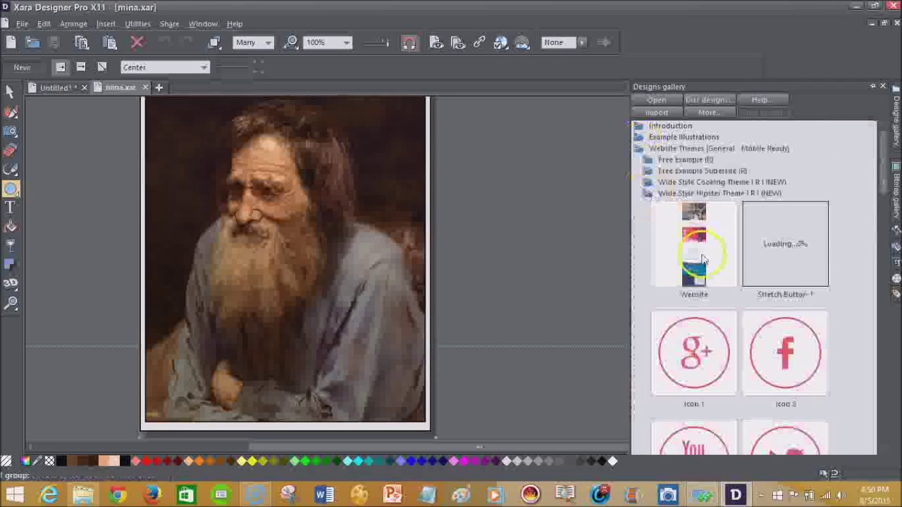
pyautogui.click(654, 182)
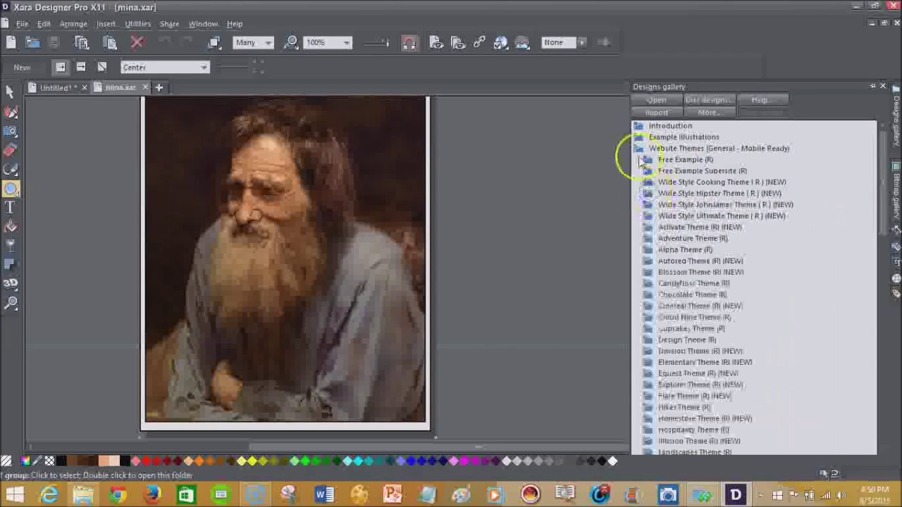
pyautogui.click(674, 228)
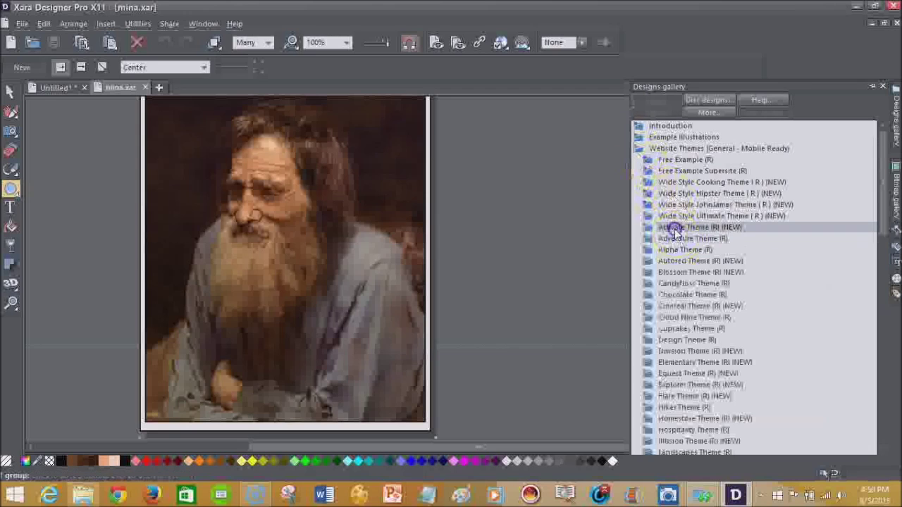
pyautogui.click(697, 269)
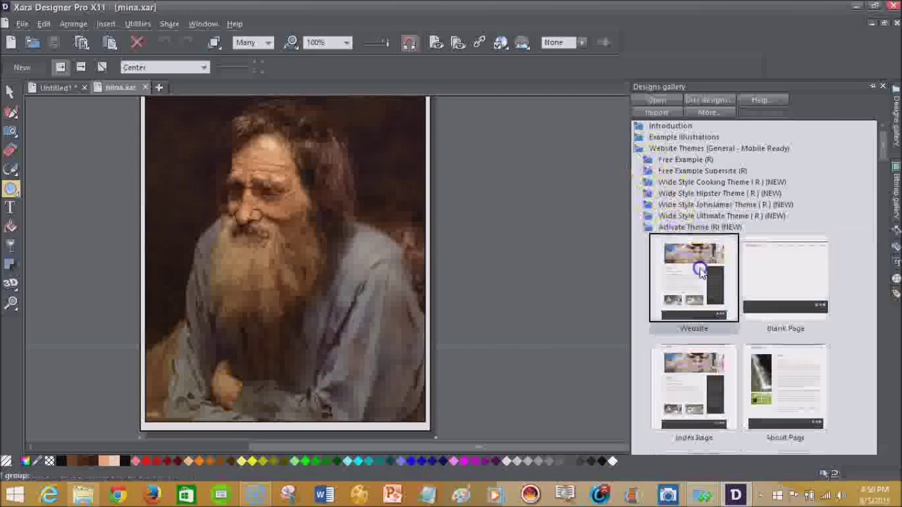
pyautogui.doubleClick(701, 273)
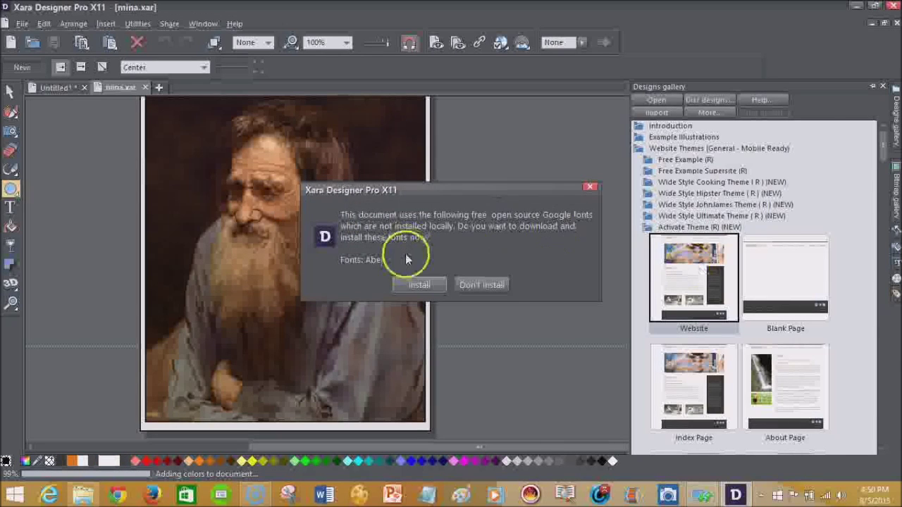
# Install the missing Abel Google font and confirm, opening activate_website.xar.
pyautogui.click(417, 284)
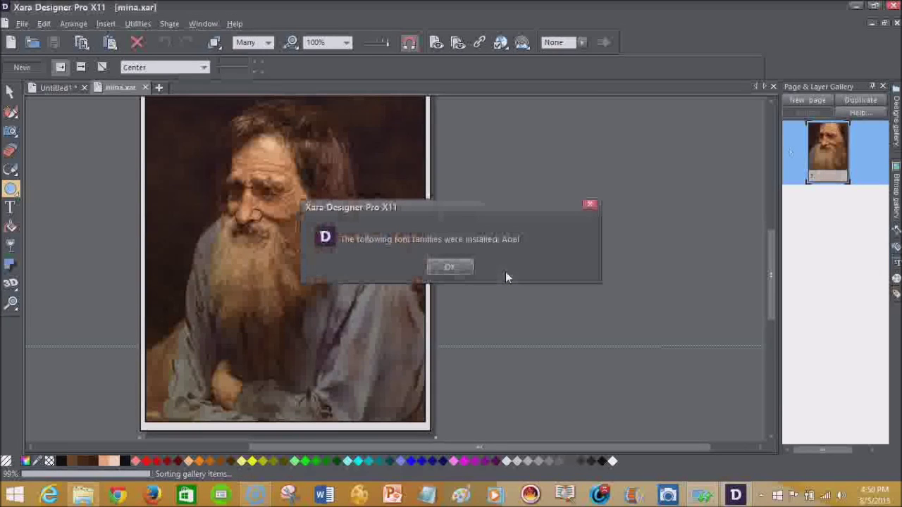
pyautogui.click(460, 267)
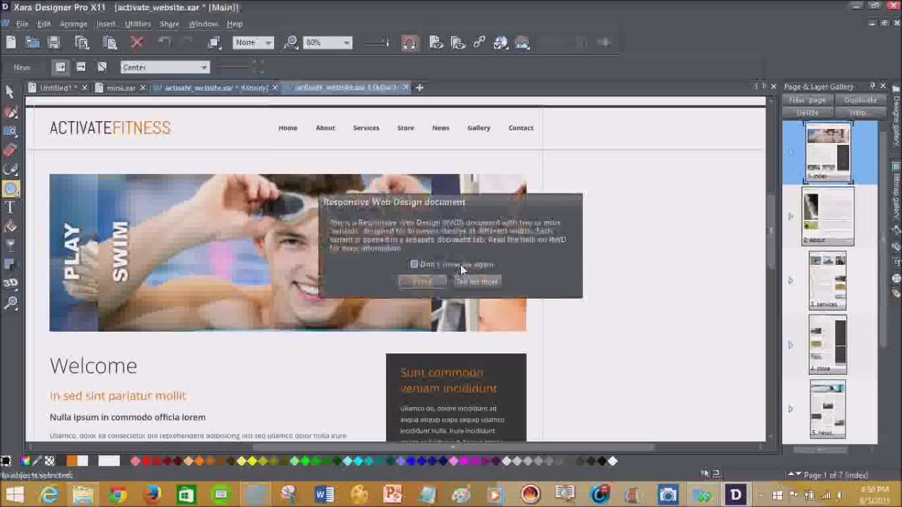
pyautogui.click(423, 281)
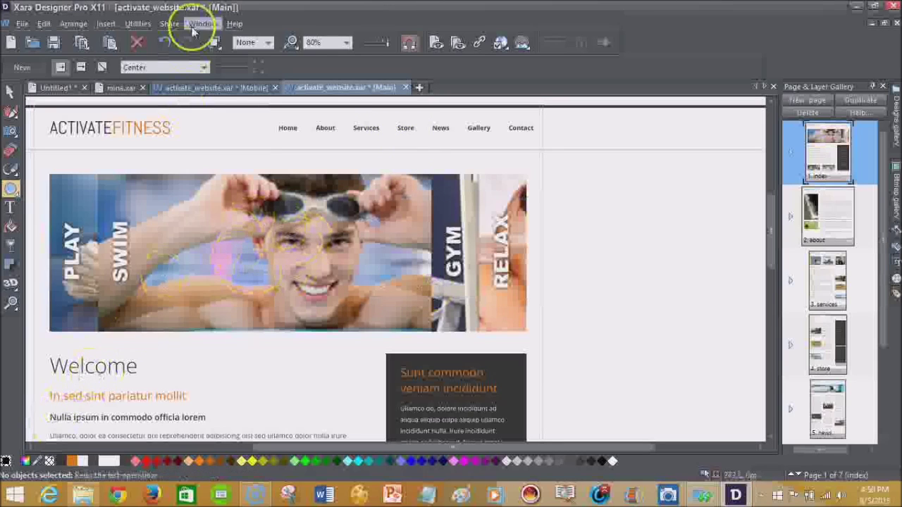
pyautogui.click(174, 24)
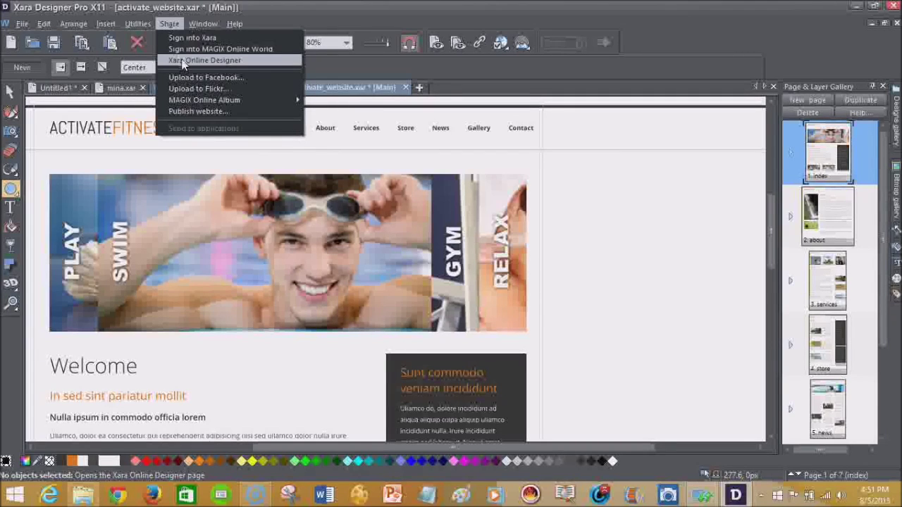
pyautogui.click(182, 61)
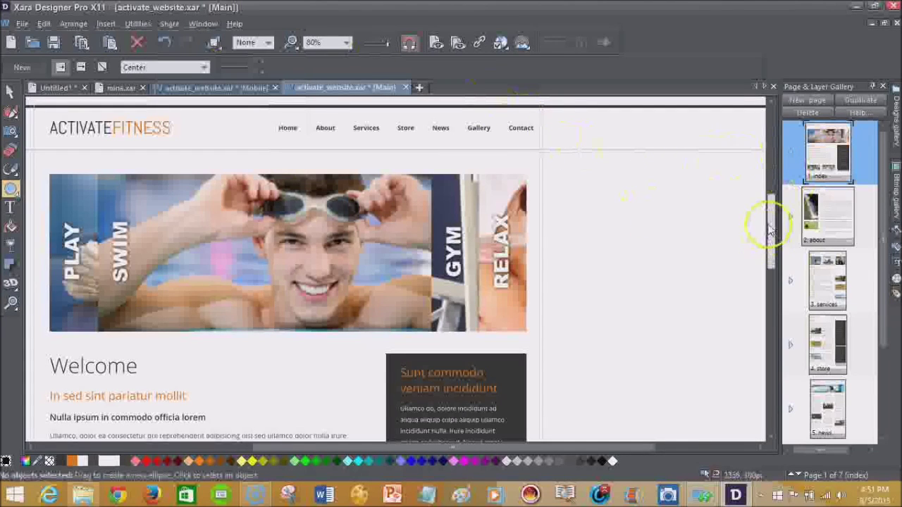
pyautogui.moveTo(770, 222)
pyautogui.mouseDown()
pyautogui.moveTo(771, 252)
pyautogui.moveTo(768, 211)
pyautogui.moveTo(768, 219)
pyautogui.mouseUp()
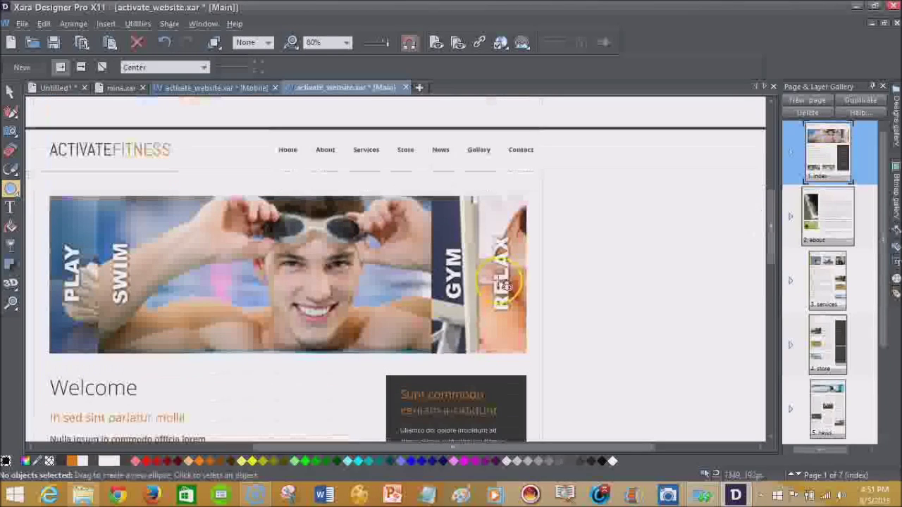
# With the Selector tool, drag the dark 'Sunt commodo' text panel up and to the right.
pyautogui.click(7, 91)
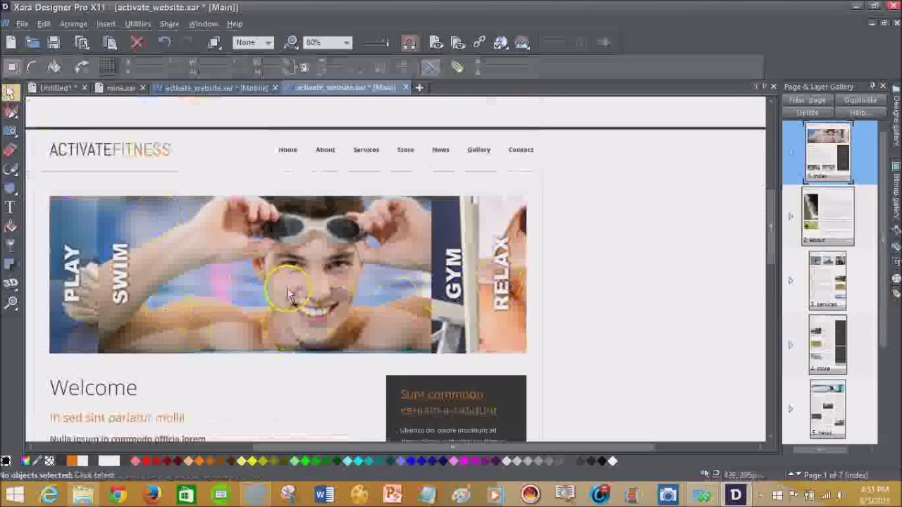
pyautogui.click(413, 389)
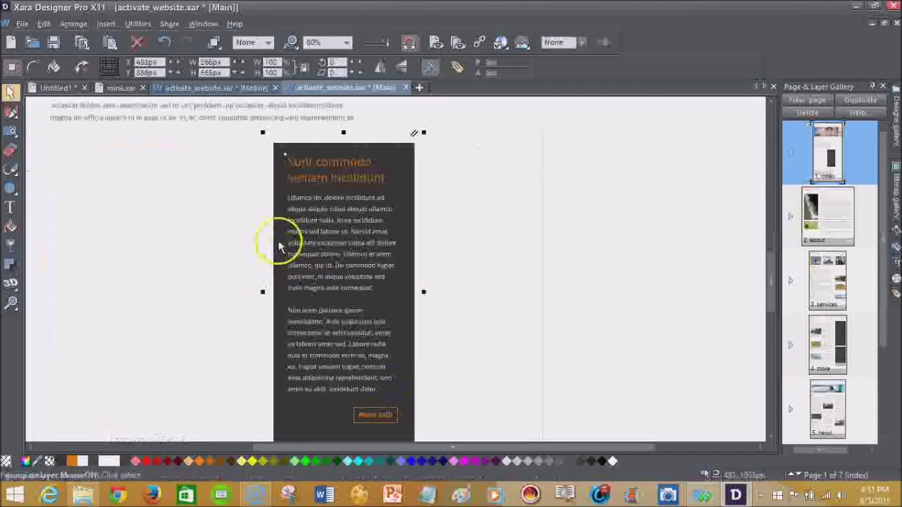
pyautogui.moveTo(280, 246); pyautogui.dragTo(411, 170)
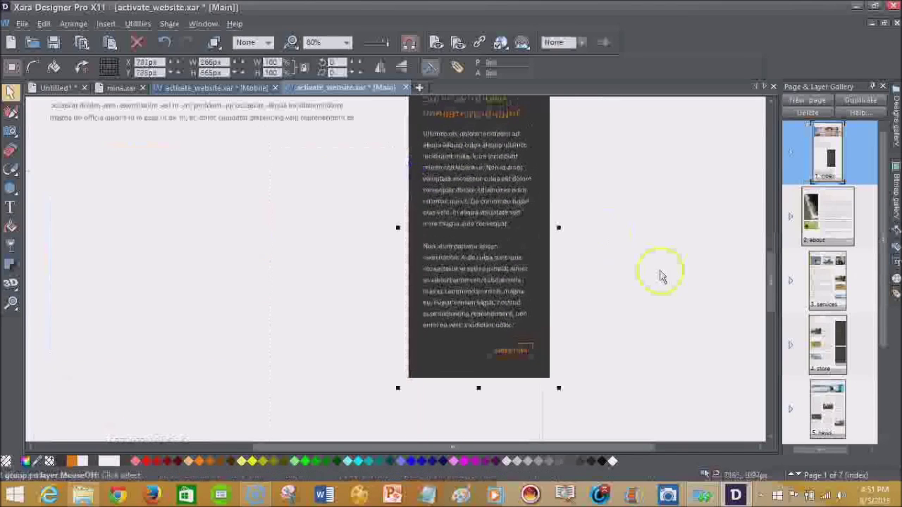
pyautogui.scroll(3, 771, 265)
pyautogui.moveTo(770, 255); pyautogui.dragTo(769, 206)
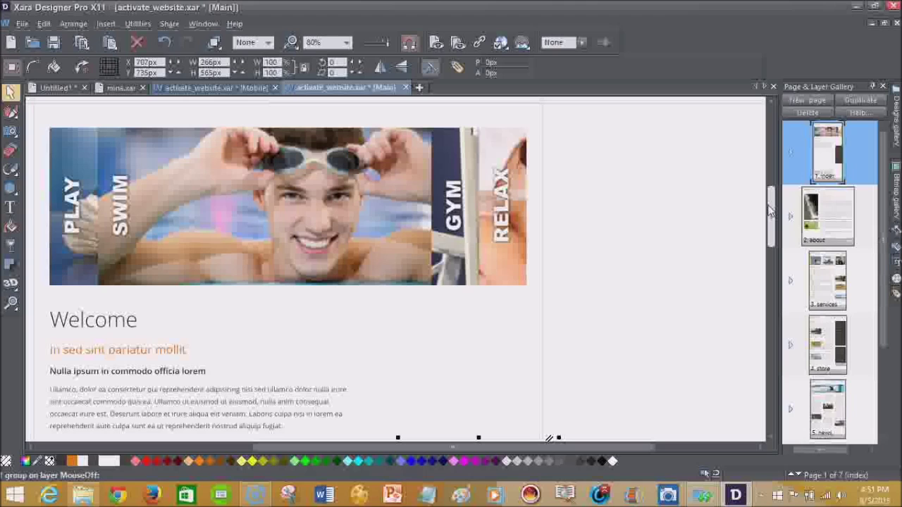
pyautogui.click(895, 128)
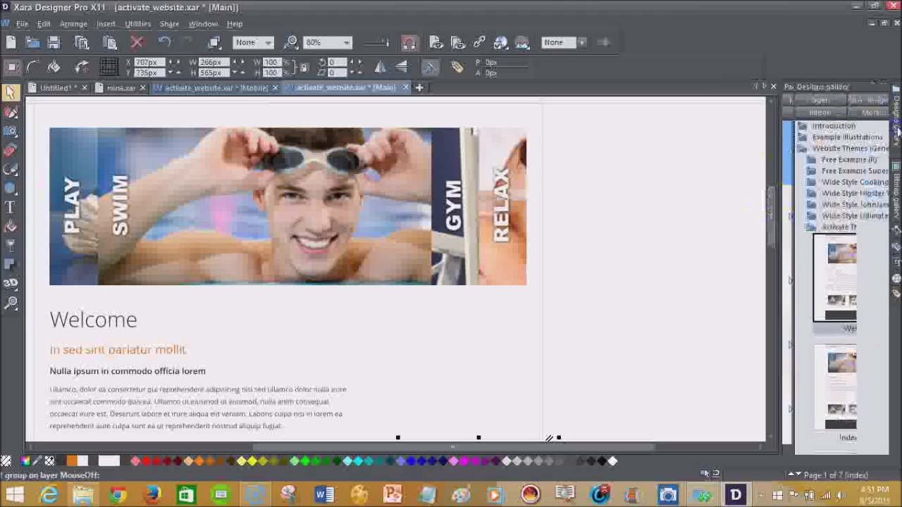
pyautogui.click(644, 227)
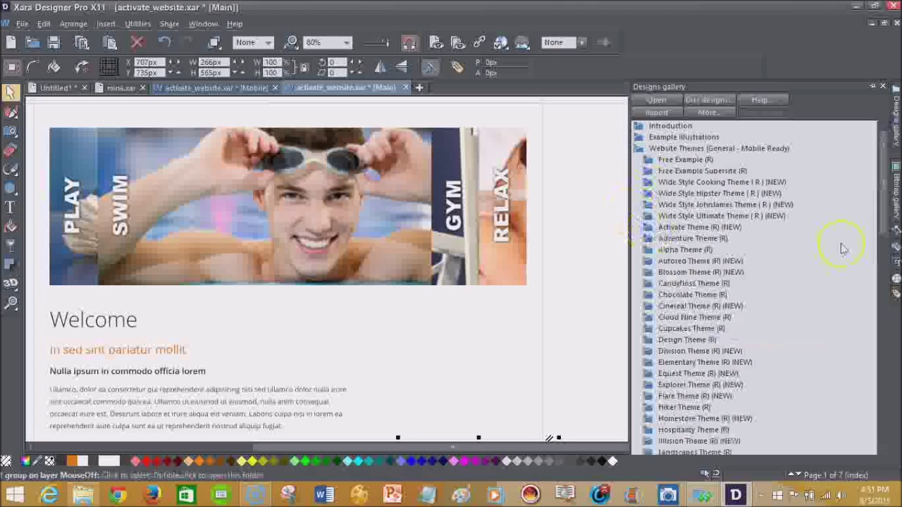
pyautogui.click(637, 148)
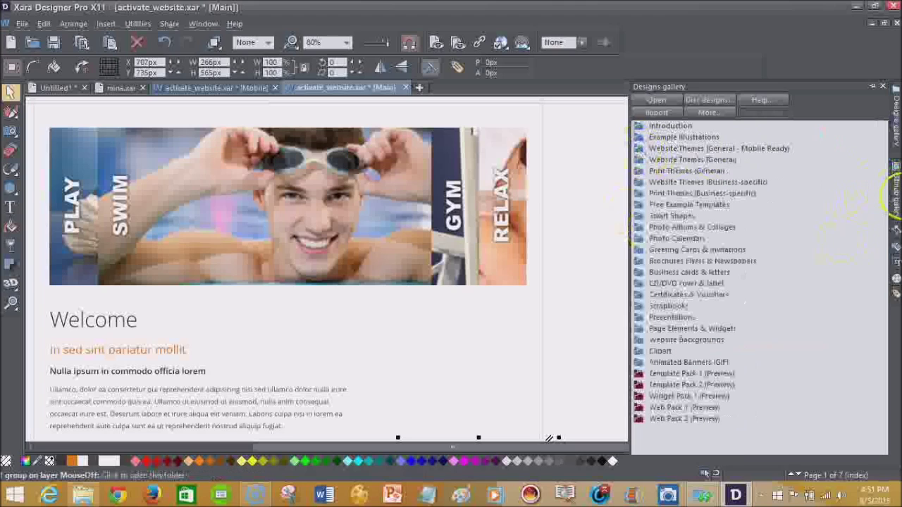
pyautogui.click(639, 329)
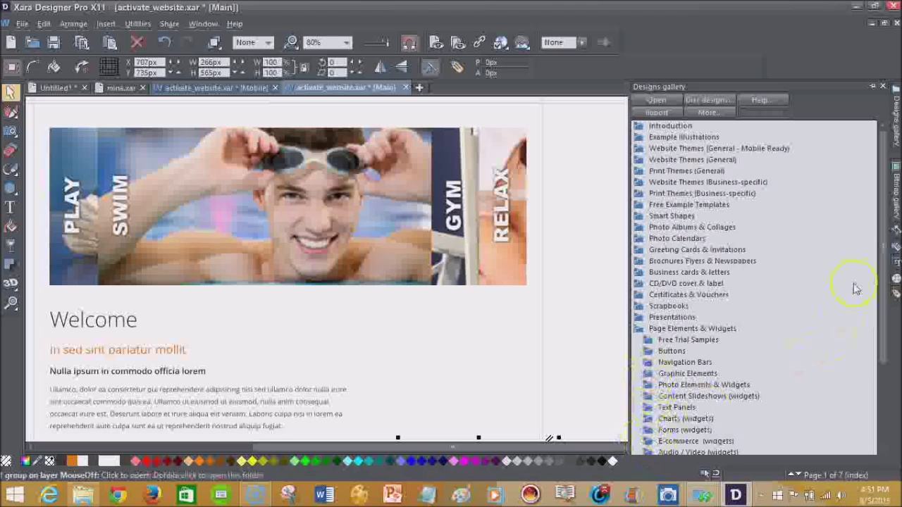
pyautogui.moveTo(883, 235); pyautogui.dragTo(884, 299)
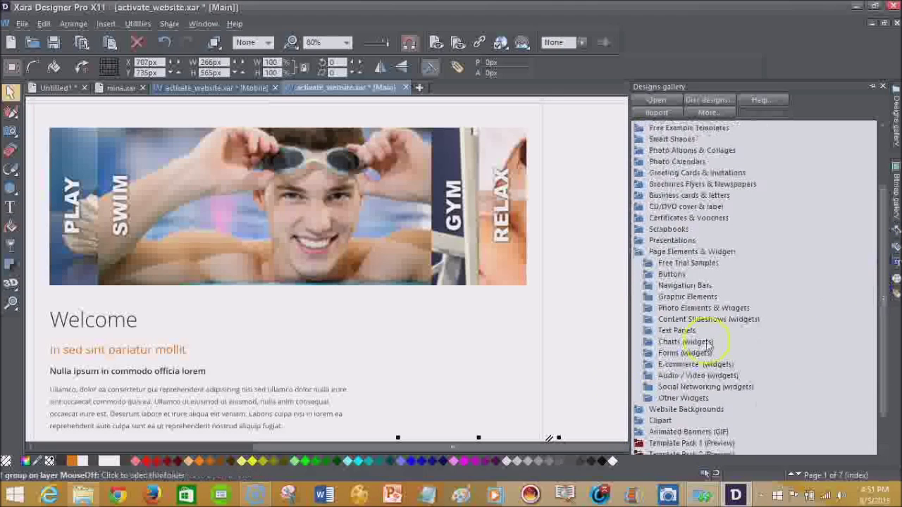
pyautogui.moveTo(651, 380)
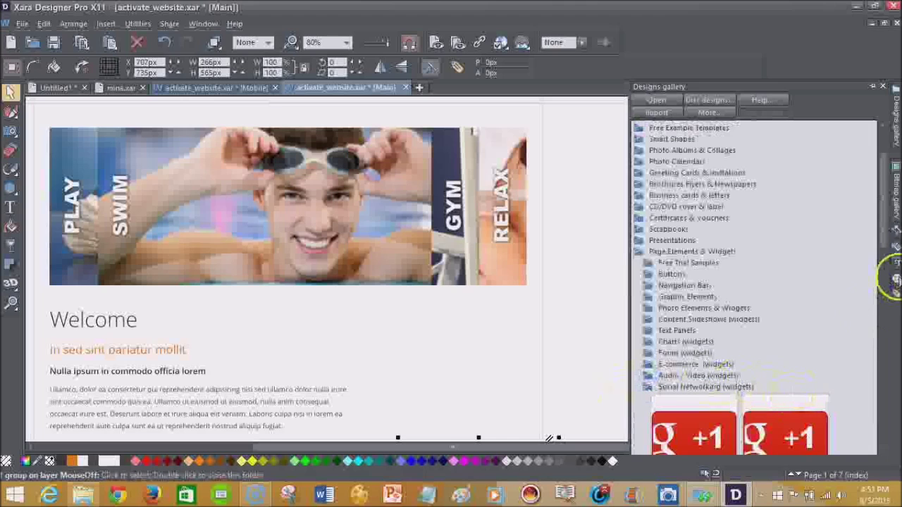
pyautogui.scroll(-3, 889, 262)
pyautogui.moveTo(653, 268)
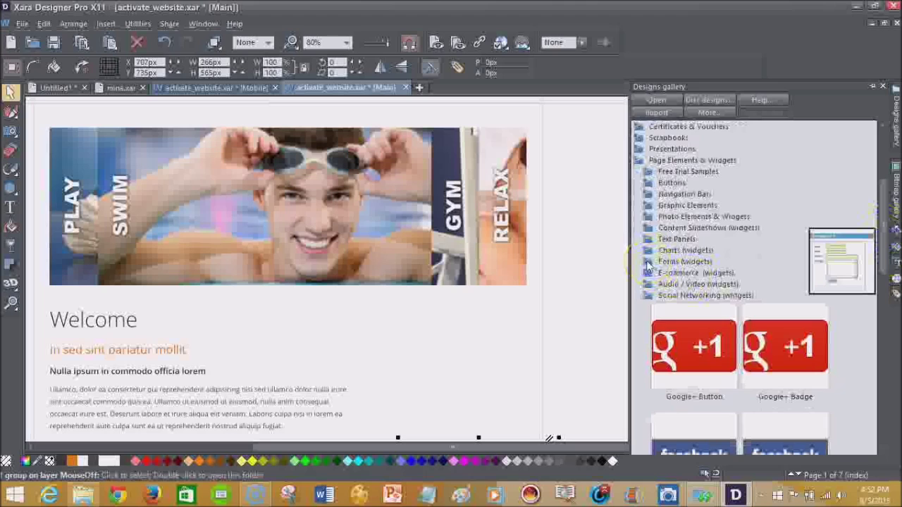
pyautogui.doubleClick(648, 273)
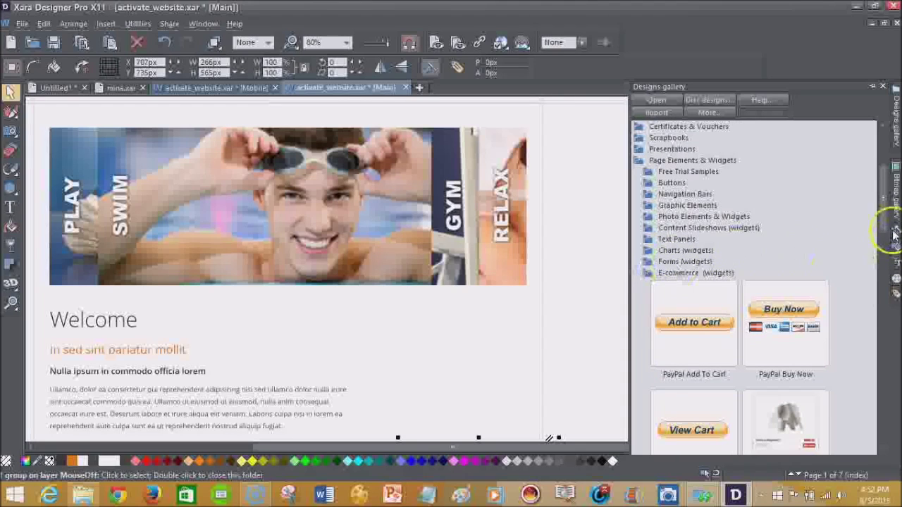
pyautogui.scroll(-5, 889, 236)
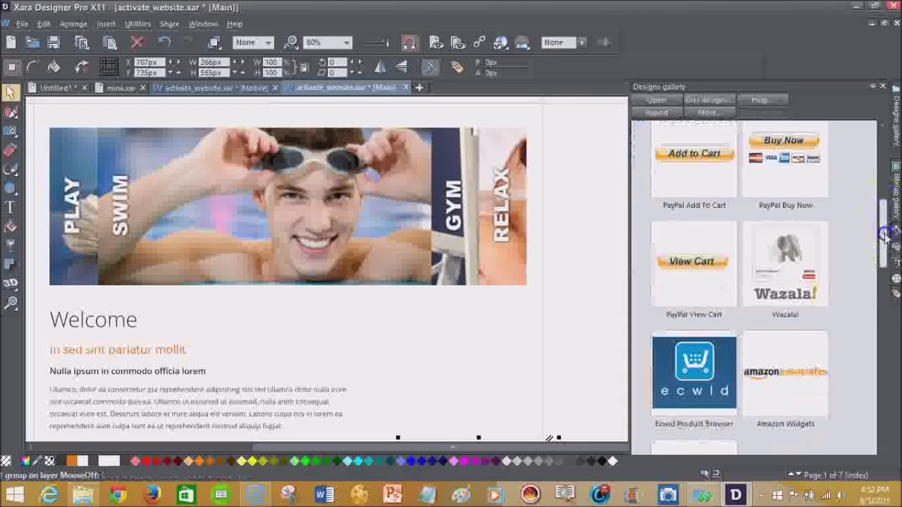
pyautogui.moveTo(886, 236)
pyautogui.mouseDown()
pyautogui.moveTo(886, 260)
pyautogui.moveTo(884, 204)
pyautogui.moveTo(884, 218)
pyautogui.mouseUp()
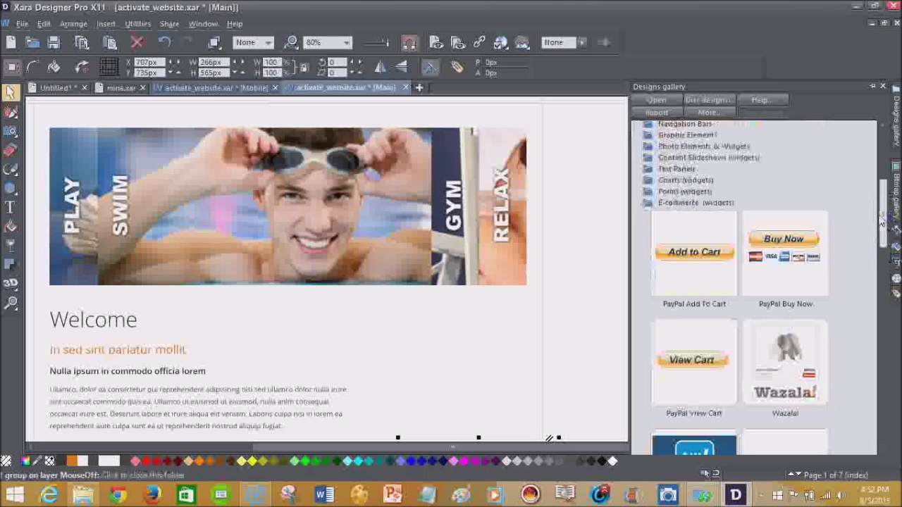
pyautogui.moveTo(883, 218); pyautogui.dragTo(881, 282)
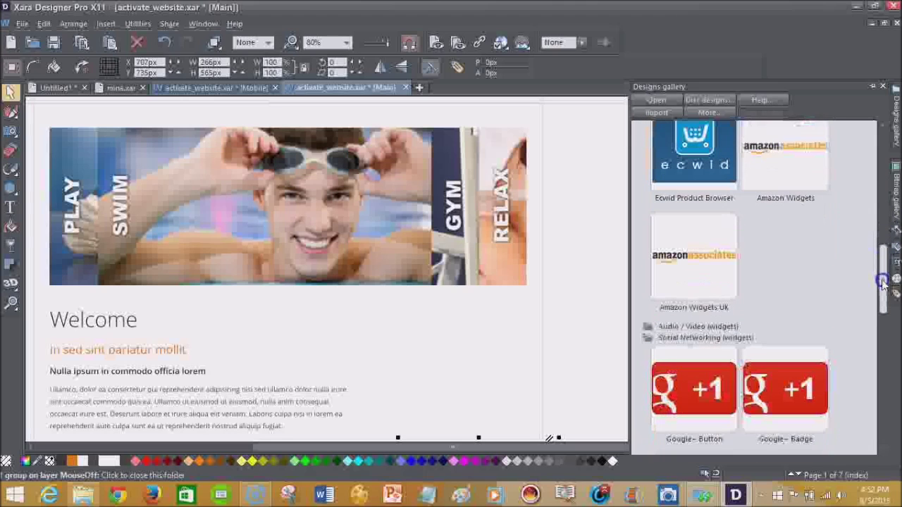
# Close activate_website.xar discarding its changes, then close mina.xar.
pyautogui.click(408, 88)
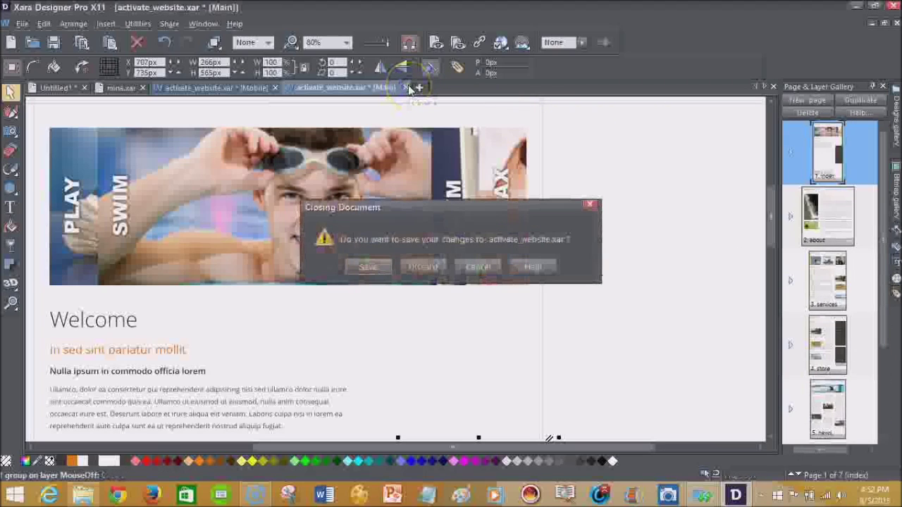
pyautogui.click(436, 268)
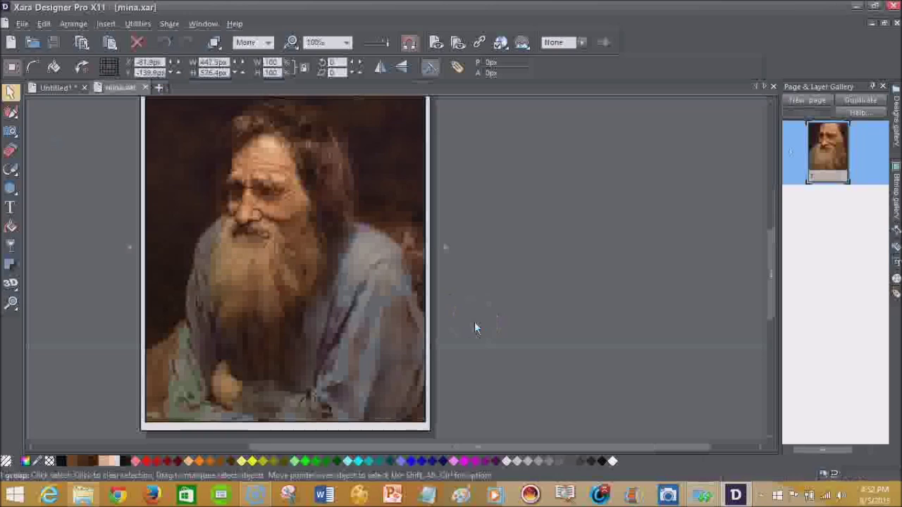
pyautogui.click(145, 87)
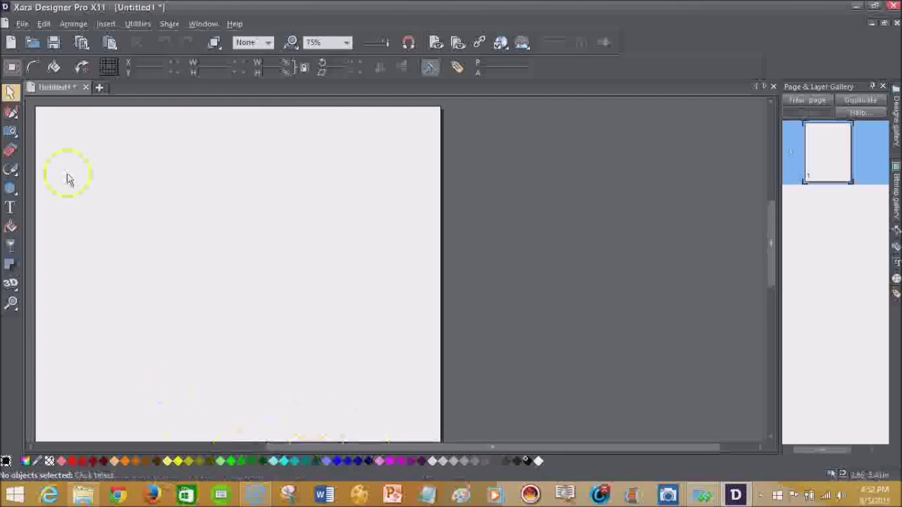
# Import STANDSTILL2.jpg from Downloads and drag the photo left onto the page.
pyautogui.click(22, 23)
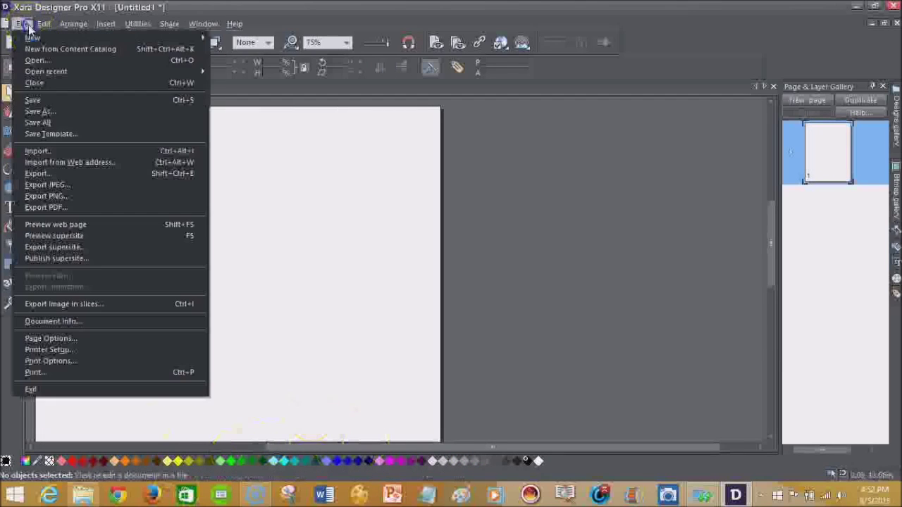
pyautogui.click(64, 156)
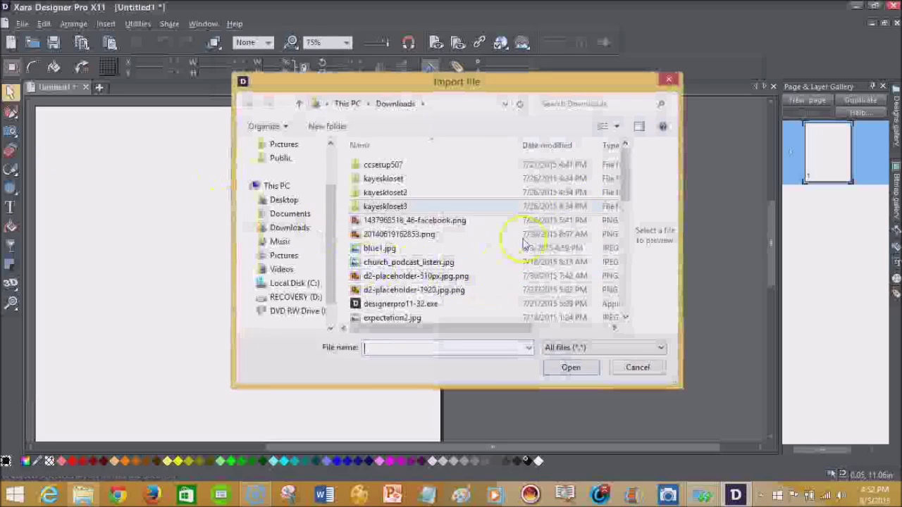
pyautogui.moveTo(626, 172); pyautogui.dragTo(623, 264)
pyautogui.click(427, 301)
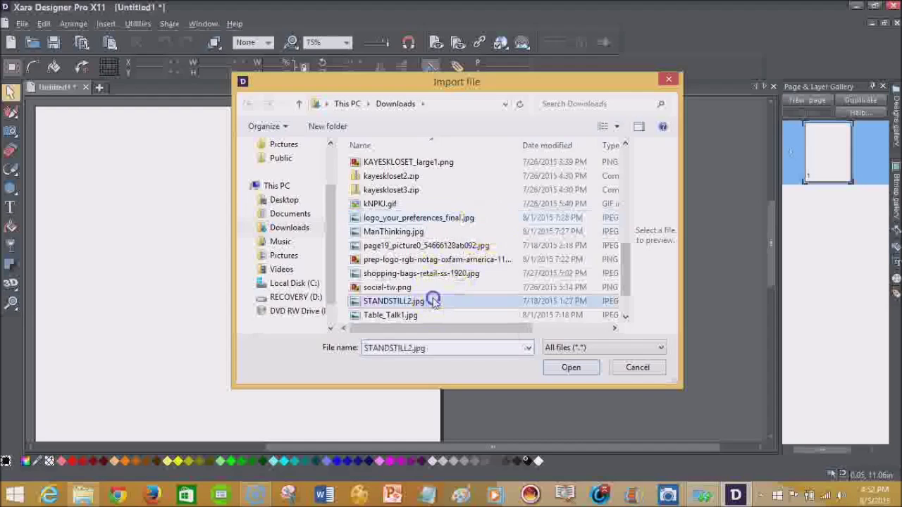
pyautogui.click(427, 259)
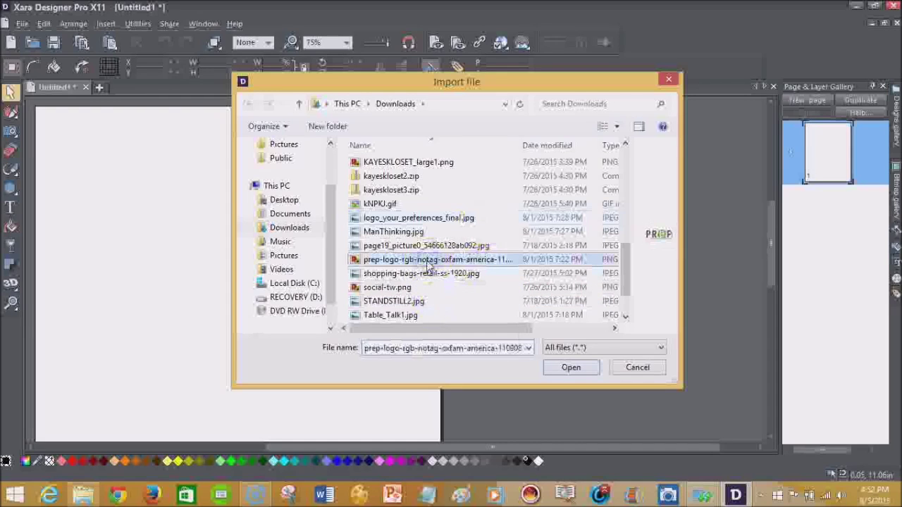
pyautogui.click(426, 274)
pyautogui.click(422, 259)
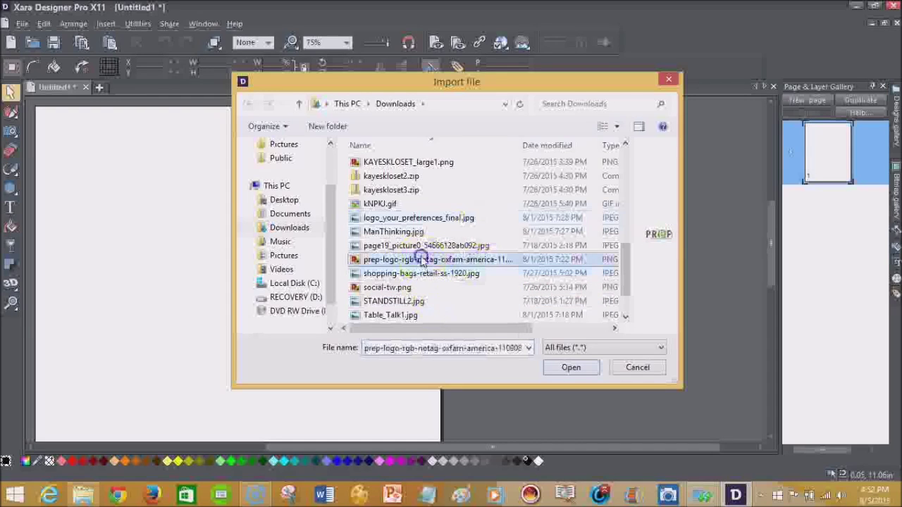
pyautogui.click(420, 246)
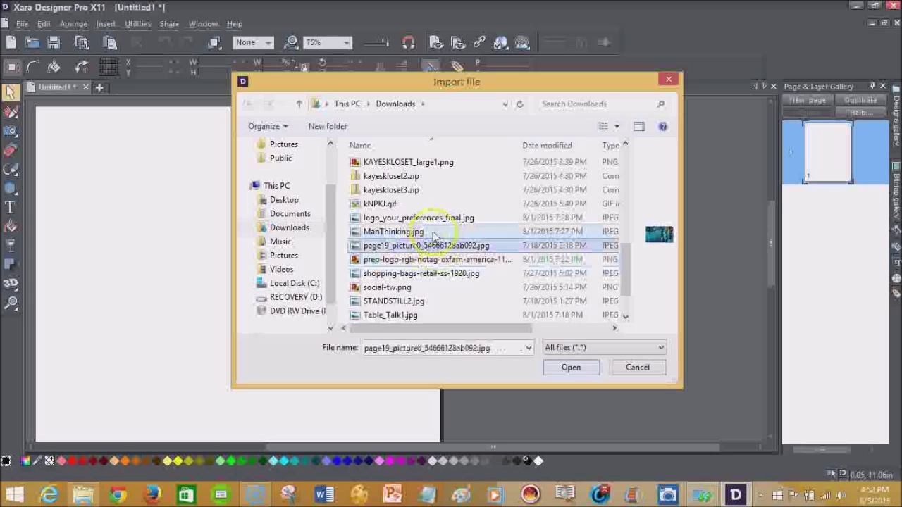
pyautogui.click(426, 233)
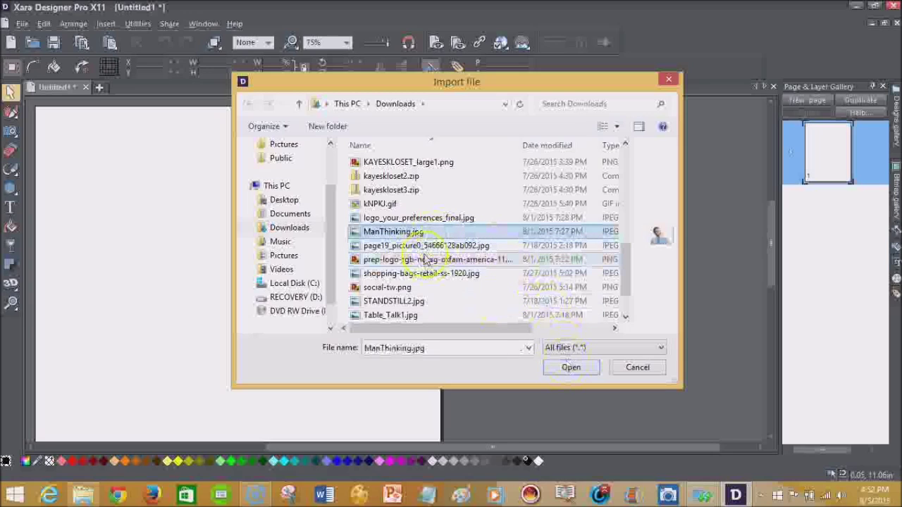
pyautogui.click(416, 301)
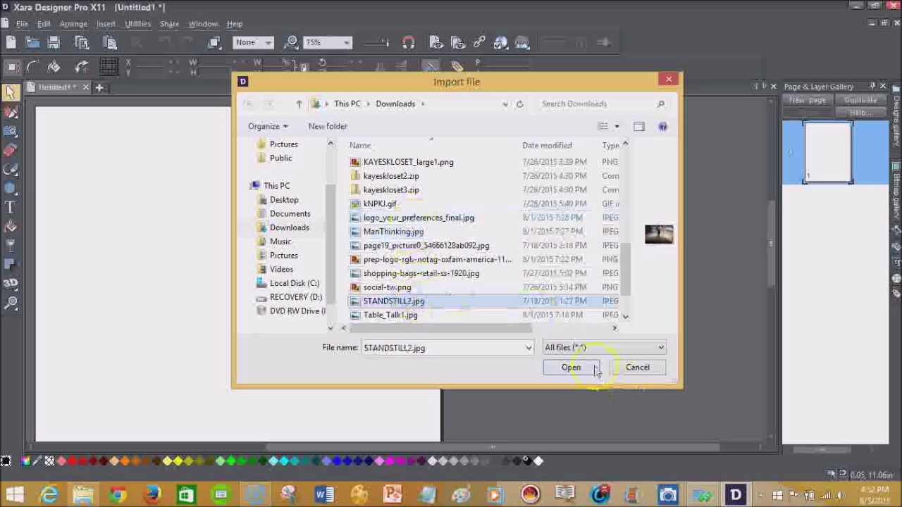
pyautogui.click(572, 368)
pyautogui.click(412, 306)
pyautogui.moveTo(412, 307); pyautogui.dragTo(185, 240)
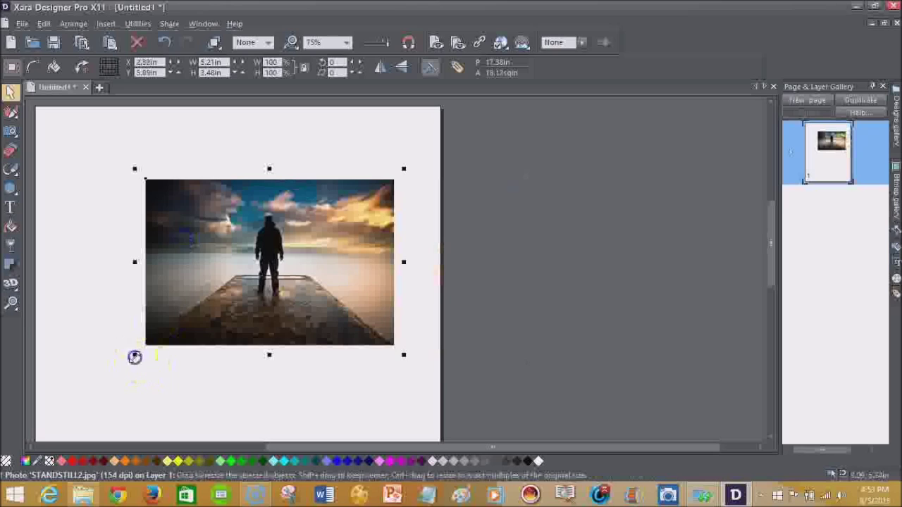
# Enlarge the photo from its bottom-left corner and start masking the man's head and body.
pyautogui.moveTo(135, 355); pyautogui.dragTo(60, 423)
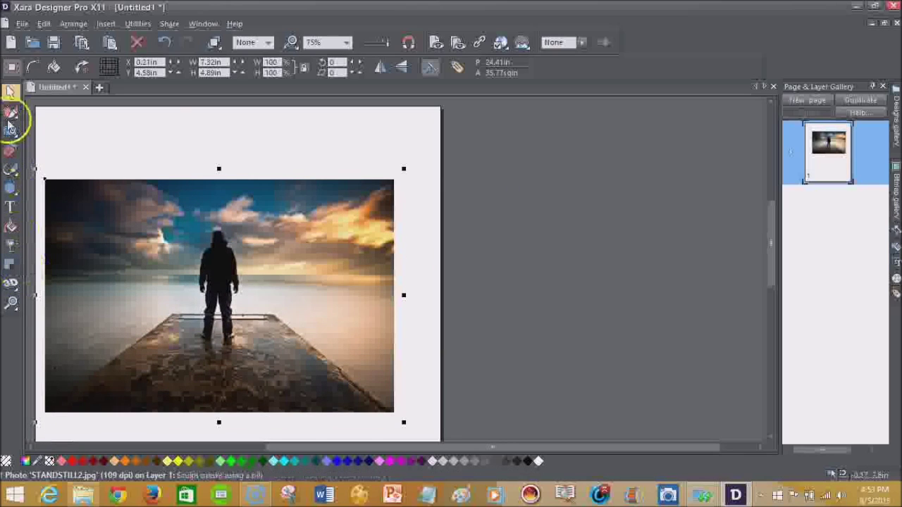
pyautogui.moveTo(10, 116)
pyautogui.click(100, 113)
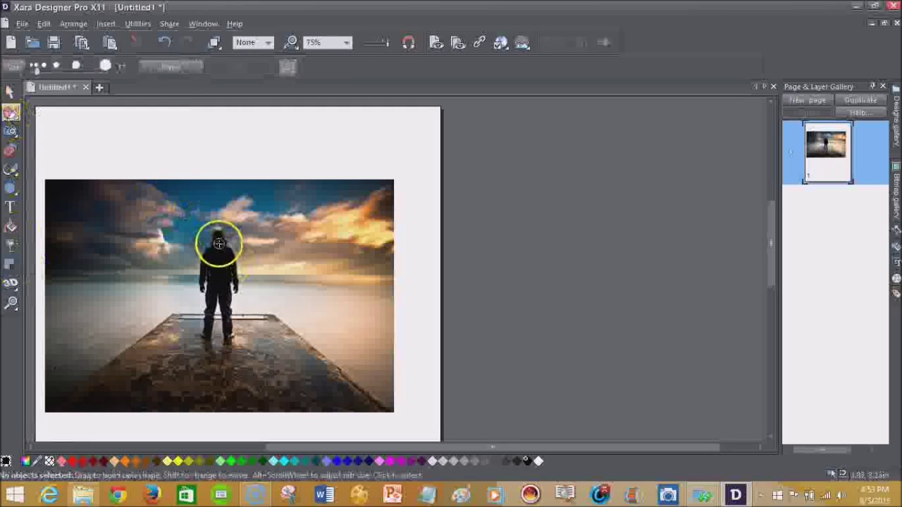
pyautogui.moveTo(217, 239); pyautogui.dragTo(220, 244)
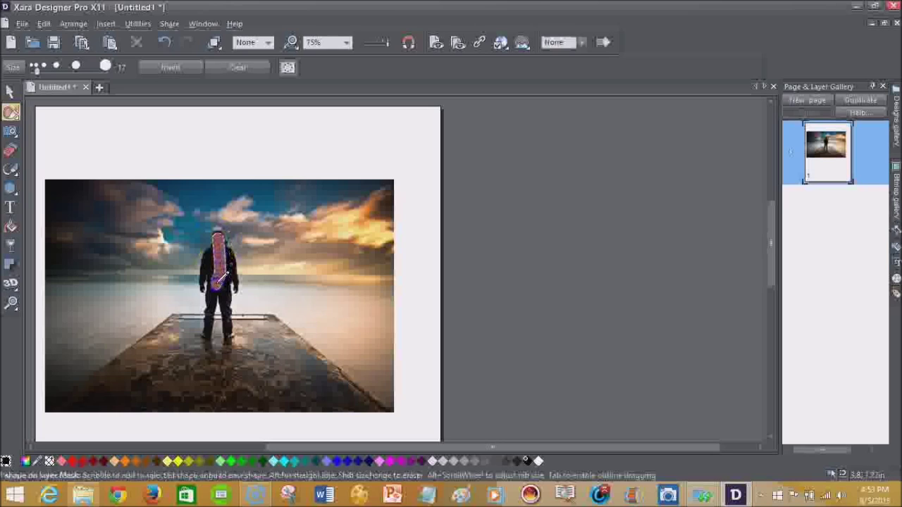
pyautogui.moveTo(219, 289); pyautogui.dragTo(211, 300)
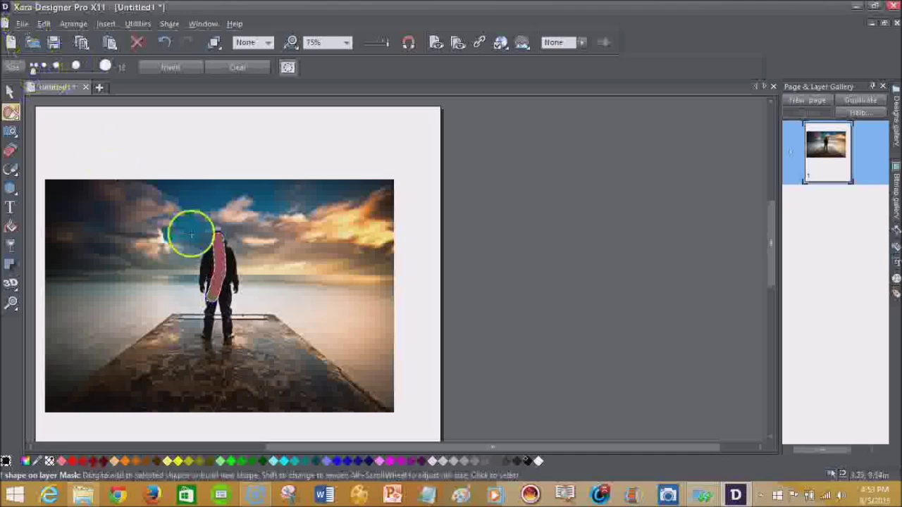
# Zoom to 100% and mask the man's head, shoulders, arm, torso and both legs.
pyautogui.click(346, 43)
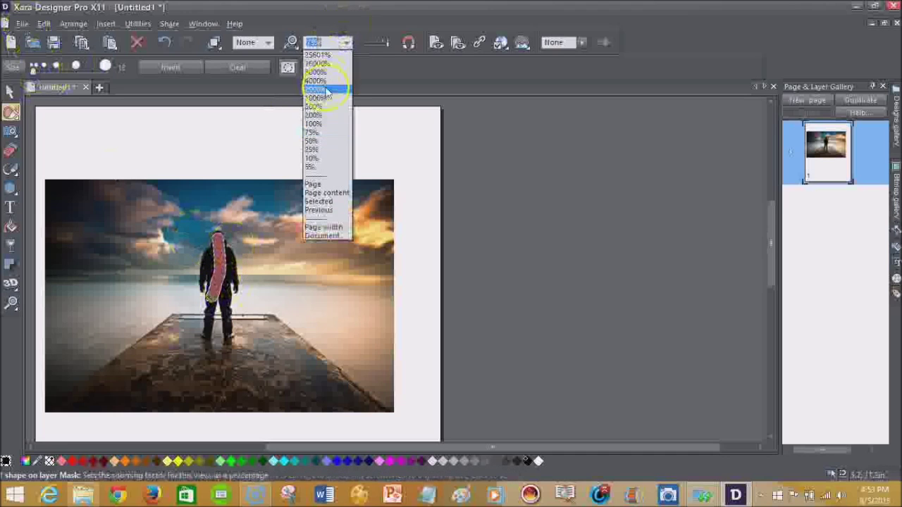
pyautogui.click(321, 113)
pyautogui.moveTo(169, 258); pyautogui.dragTo(184, 275)
pyautogui.moveTo(135, 230); pyautogui.dragTo(155, 247)
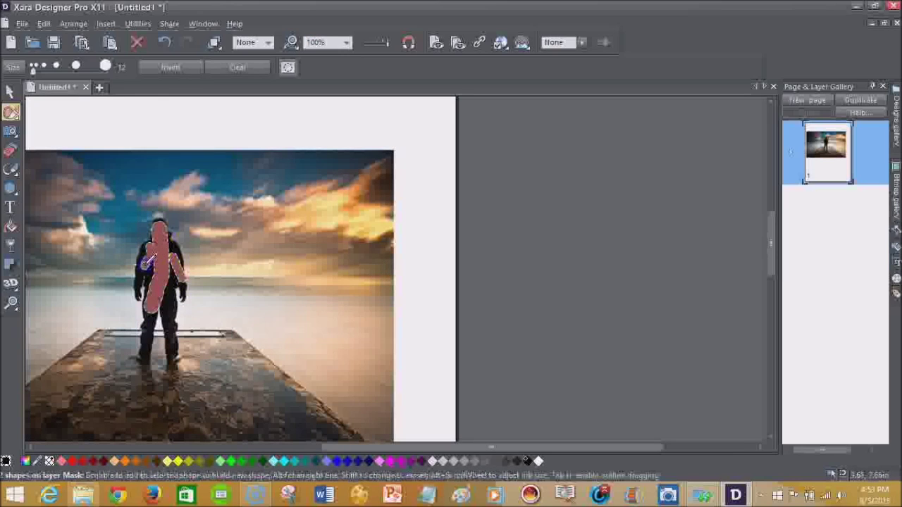
pyautogui.moveTo(148, 322); pyautogui.dragTo(148, 312)
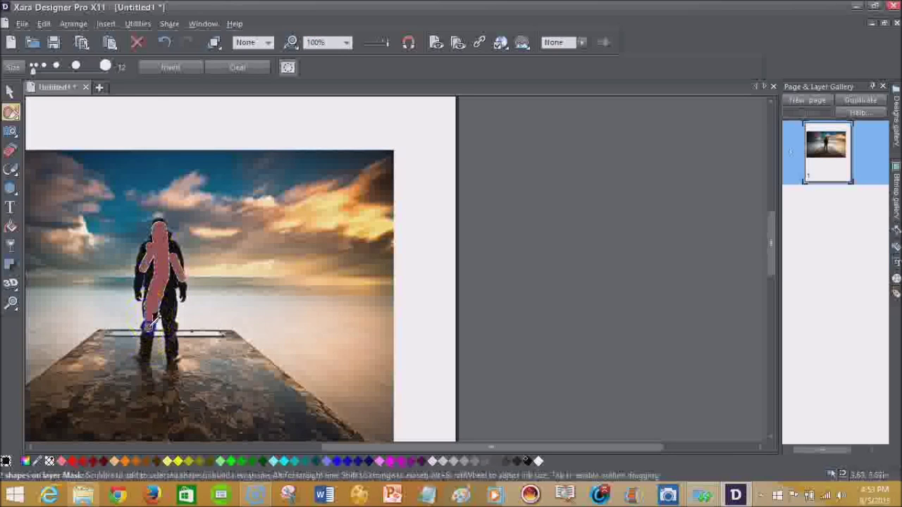
pyautogui.moveTo(148, 332); pyautogui.dragTo(145, 348)
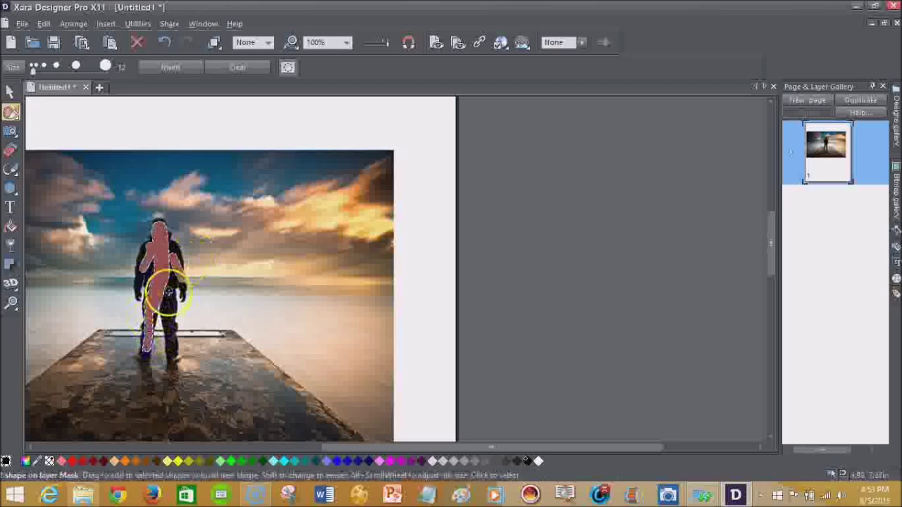
pyautogui.moveTo(170, 288); pyautogui.dragTo(174, 299)
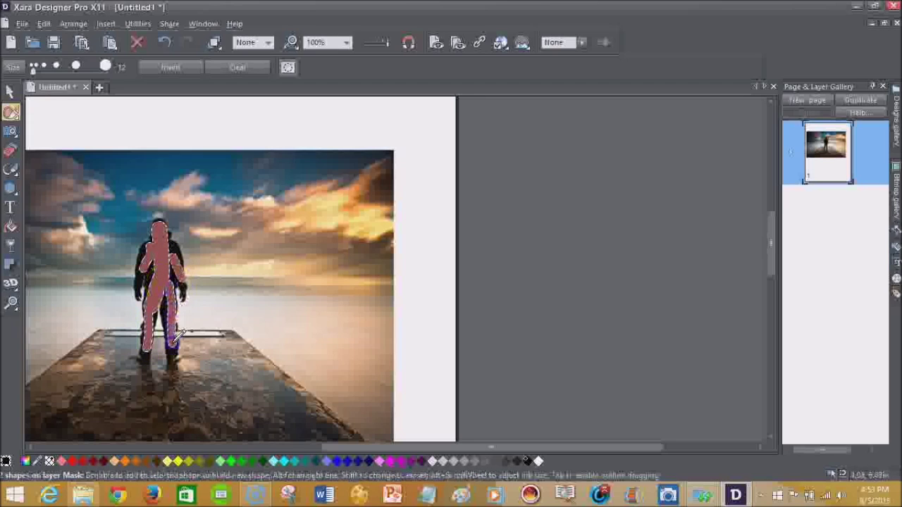
pyautogui.moveTo(176, 338); pyautogui.dragTo(172, 345)
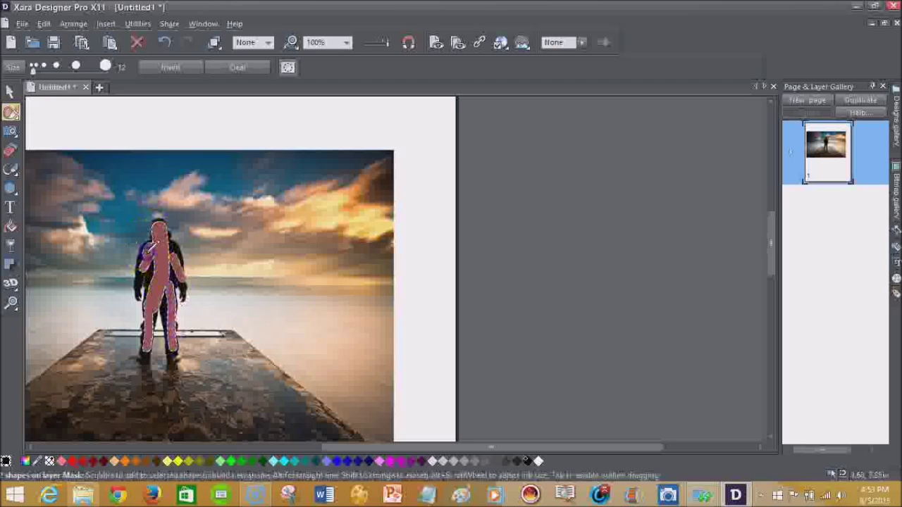
pyautogui.moveTo(147, 250); pyautogui.dragTo(173, 251)
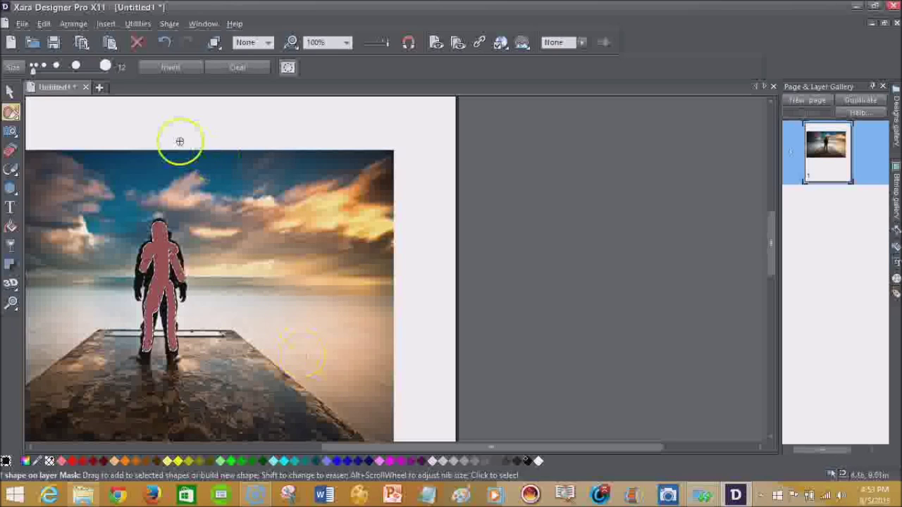
# With the Eraser tool at a larger nib, erase the photo's upper-right sky.
pyautogui.click(11, 150)
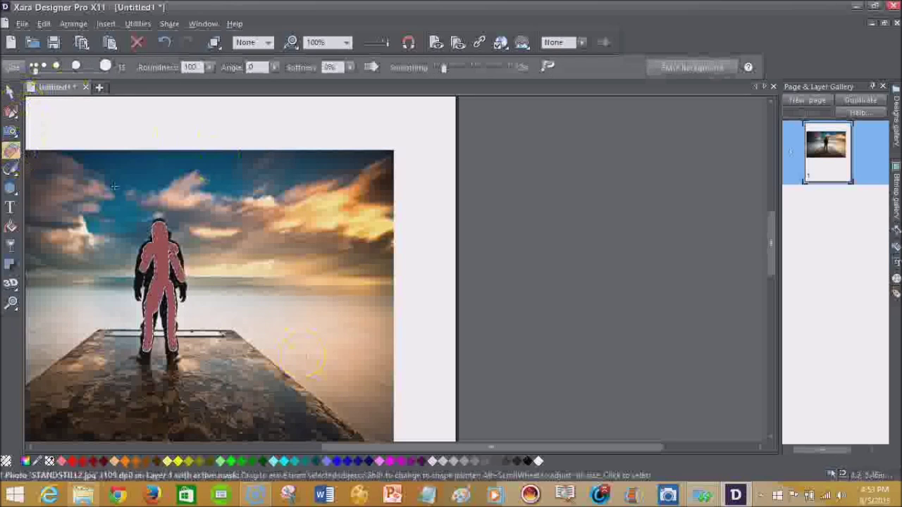
pyautogui.moveTo(317, 146)
pyautogui.mouseDown()
pyautogui.moveTo(392, 252)
pyautogui.moveTo(293, 126)
pyautogui.moveTo(416, 288)
pyautogui.moveTo(343, 172)
pyautogui.moveTo(374, 227)
pyautogui.mouseUp()
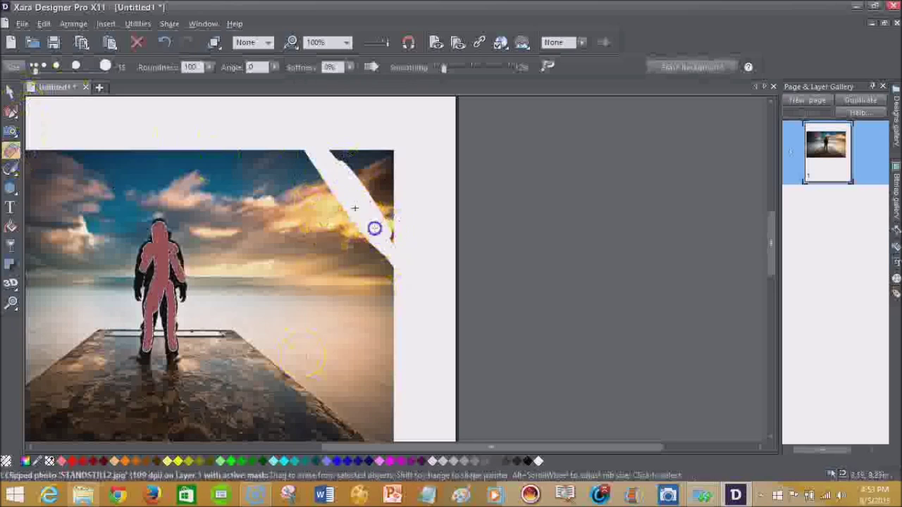
pyautogui.click(40, 66)
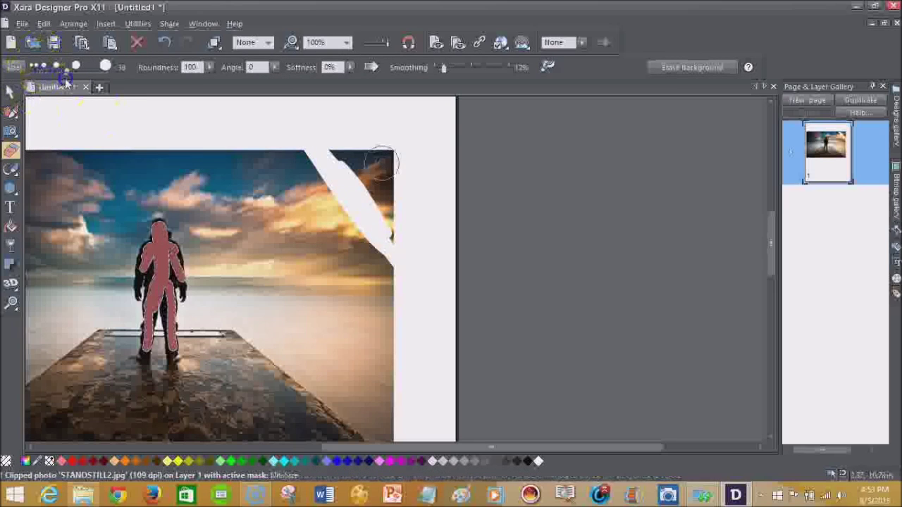
pyautogui.moveTo(388, 162)
pyautogui.mouseDown()
pyautogui.moveTo(338, 165)
pyautogui.moveTo(439, 261)
pyautogui.moveTo(390, 155)
pyautogui.moveTo(404, 231)
pyautogui.moveTo(374, 226)
pyautogui.moveTo(430, 374)
pyautogui.moveTo(396, 393)
pyautogui.moveTo(343, 200)
pyautogui.moveTo(302, 209)
pyautogui.moveTo(270, 111)
pyautogui.moveTo(350, 378)
pyautogui.moveTo(382, 434)
pyautogui.moveTo(345, 362)
pyautogui.moveTo(307, 393)
pyautogui.moveTo(312, 343)
pyautogui.moveTo(312, 416)
pyautogui.moveTo(24, 416)
pyautogui.moveTo(115, 439)
pyautogui.moveTo(49, 96)
pyautogui.moveTo(56, 307)
pyautogui.moveTo(24, 336)
pyautogui.moveTo(67, 141)
pyautogui.moveTo(89, 181)
pyautogui.moveTo(130, 160)
pyautogui.moveTo(277, 181)
pyautogui.moveTo(252, 158)
pyautogui.moveTo(298, 288)
pyautogui.moveTo(266, 181)
pyautogui.moveTo(235, 210)
pyautogui.moveTo(270, 376)
pyautogui.moveTo(263, 406)
pyautogui.moveTo(61, 409)
pyautogui.moveTo(75, 161)
pyautogui.moveTo(91, 164)
pyautogui.mouseUp()
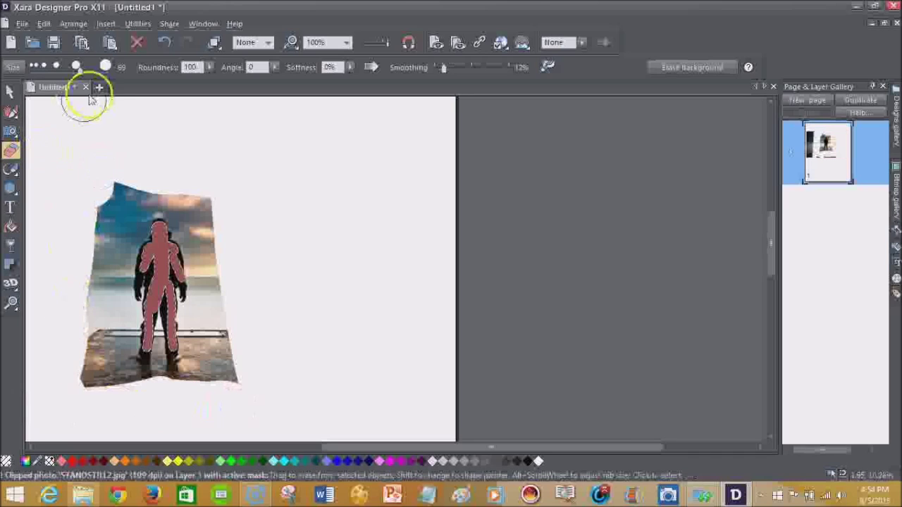
# Shrink the eraser nib to 30 or smaller and erase the top-left corner and both side edges.
pyautogui.moveTo(76, 66); pyautogui.dragTo(57, 67)
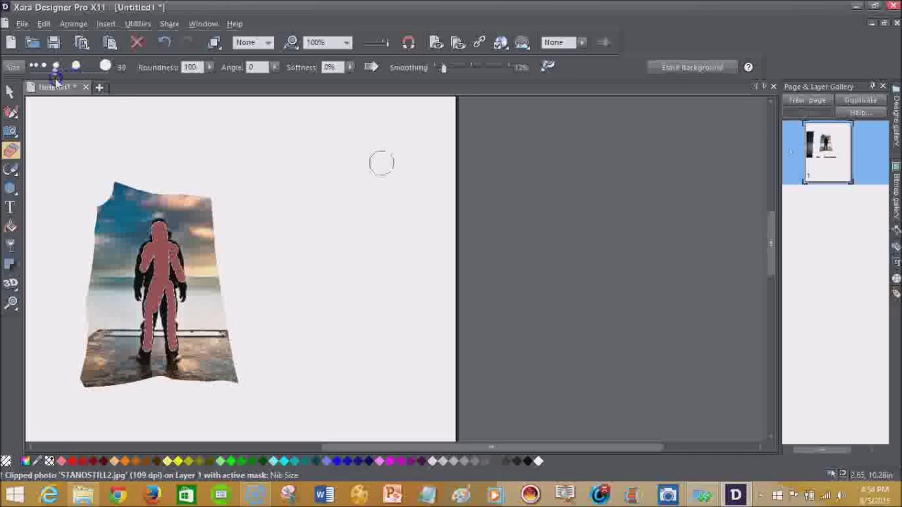
pyautogui.moveTo(137, 179)
pyautogui.mouseDown()
pyautogui.moveTo(104, 213)
pyautogui.moveTo(153, 151)
pyautogui.moveTo(110, 193)
pyautogui.moveTo(134, 179)
pyautogui.moveTo(98, 228)
pyautogui.moveTo(103, 289)
pyautogui.moveTo(88, 350)
pyautogui.moveTo(100, 352)
pyautogui.moveTo(103, 382)
pyautogui.moveTo(144, 397)
pyautogui.moveTo(210, 401)
pyautogui.moveTo(236, 360)
pyautogui.moveTo(236, 406)
pyautogui.moveTo(211, 166)
pyautogui.moveTo(213, 189)
pyautogui.moveTo(139, 183)
pyautogui.moveTo(118, 194)
pyautogui.moveTo(117, 220)
pyautogui.moveTo(115, 208)
pyautogui.moveTo(155, 198)
pyautogui.moveTo(193, 212)
pyautogui.moveTo(202, 228)
pyautogui.moveTo(215, 374)
pyautogui.moveTo(202, 417)
pyautogui.moveTo(116, 375)
pyautogui.moveTo(104, 343)
pyautogui.moveTo(111, 221)
pyautogui.mouseUp()
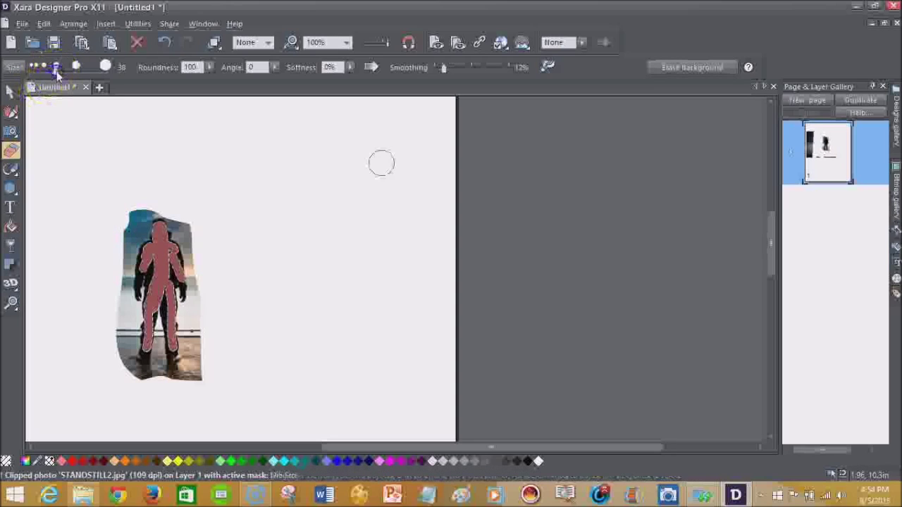
pyautogui.click(37, 67)
pyautogui.moveTo(144, 187)
pyautogui.mouseDown()
pyautogui.moveTo(167, 195)
pyautogui.moveTo(201, 312)
pyautogui.moveTo(198, 400)
pyautogui.moveTo(202, 296)
pyautogui.mouseUp()
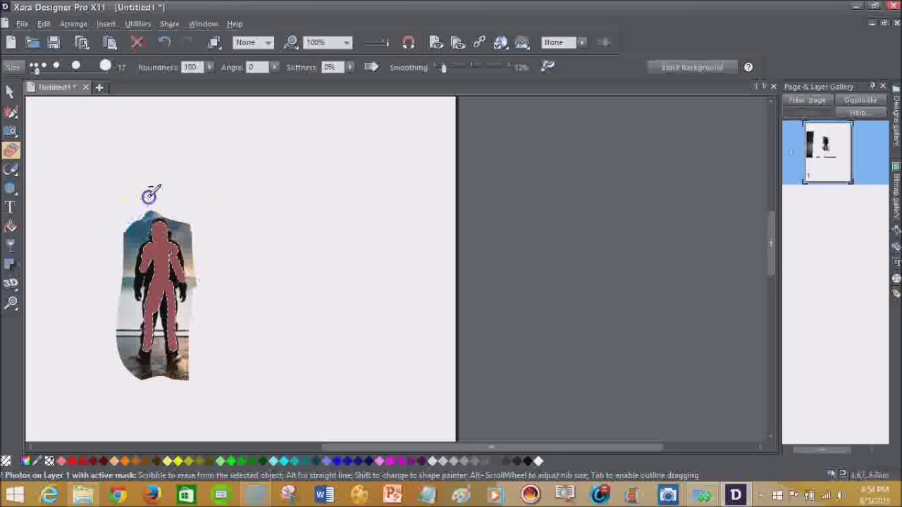
pyautogui.moveTo(148, 195)
pyautogui.mouseDown()
pyautogui.moveTo(121, 224)
pyautogui.moveTo(118, 355)
pyautogui.moveTo(134, 377)
pyautogui.moveTo(189, 377)
pyautogui.moveTo(143, 381)
pyautogui.mouseUp()
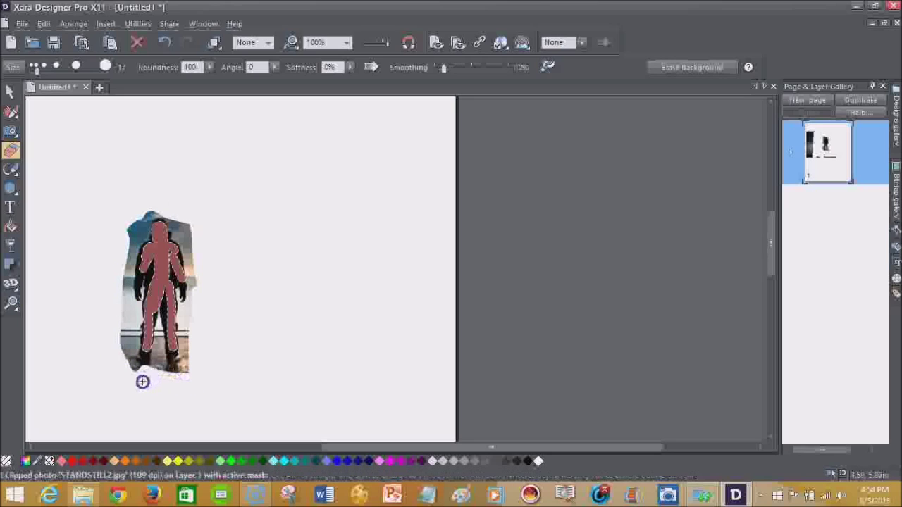
# Run Erase Background, then clean up fringes beside the head, legs and right shoulder.
pyautogui.click(696, 69)
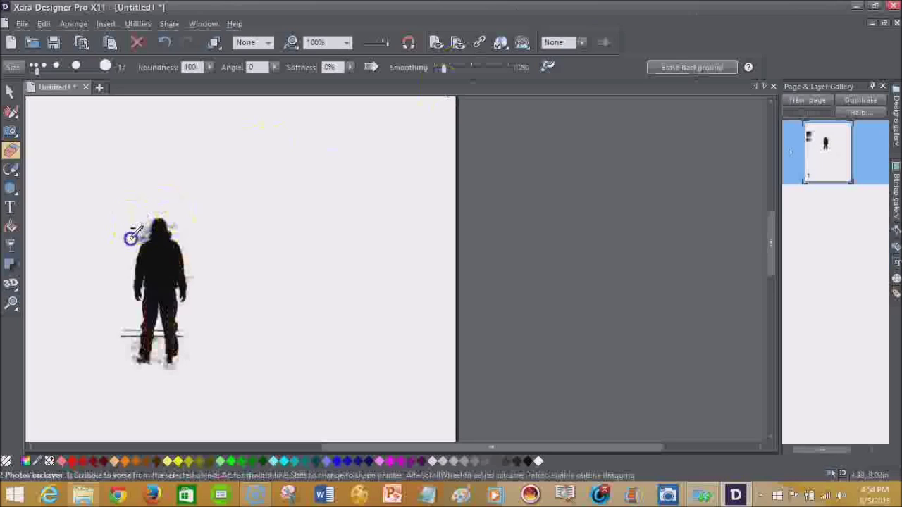
pyautogui.moveTo(132, 238)
pyautogui.mouseDown()
pyautogui.moveTo(141, 225)
pyautogui.moveTo(133, 234)
pyautogui.mouseUp()
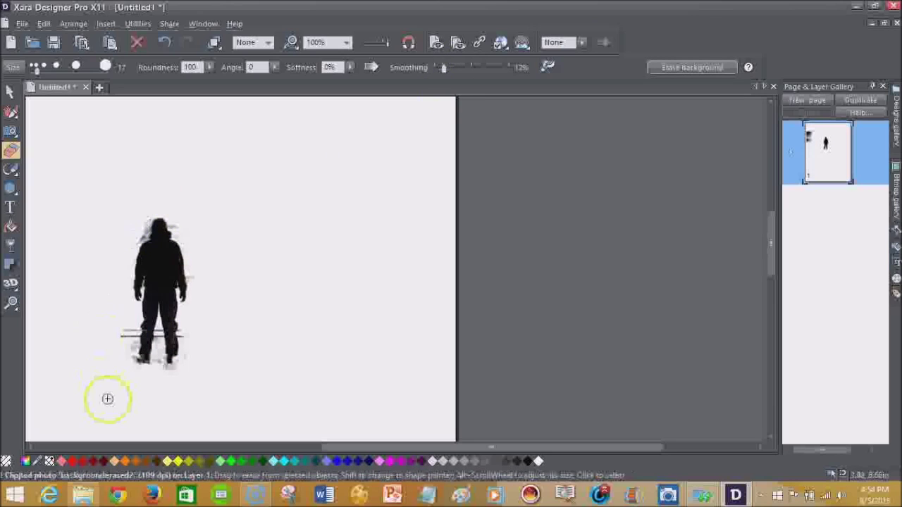
pyautogui.moveTo(107, 399)
pyautogui.mouseDown()
pyautogui.moveTo(133, 317)
pyautogui.moveTo(124, 358)
pyautogui.moveTo(128, 319)
pyautogui.moveTo(122, 362)
pyautogui.mouseUp()
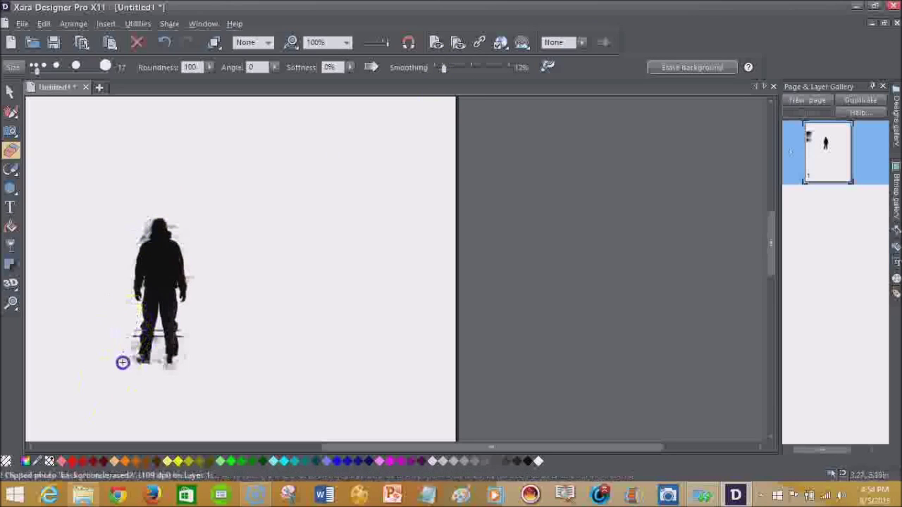
pyautogui.moveTo(197, 266); pyautogui.dragTo(197, 264)
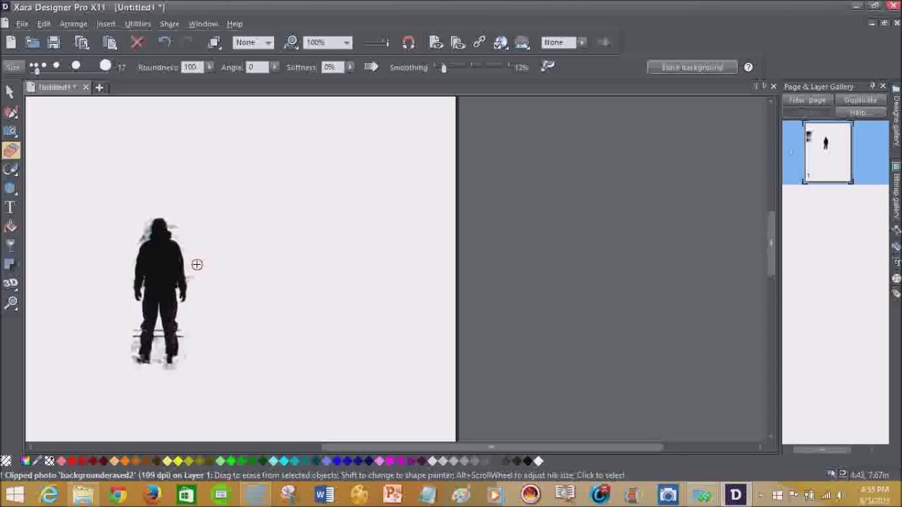